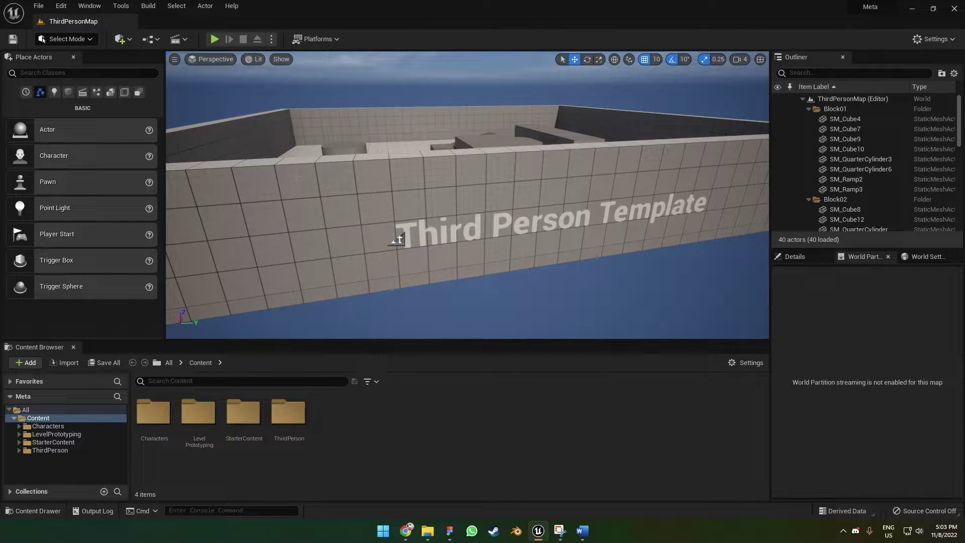
Step: Open Quixel Bridge from the content-adding options and show its MetaHumans presets
{"action": "left_click", "coordinate": [35, 367]}
{"action": "left_click", "coordinate": [32, 364]}
{"action": "left_click", "coordinate": [32, 364]}
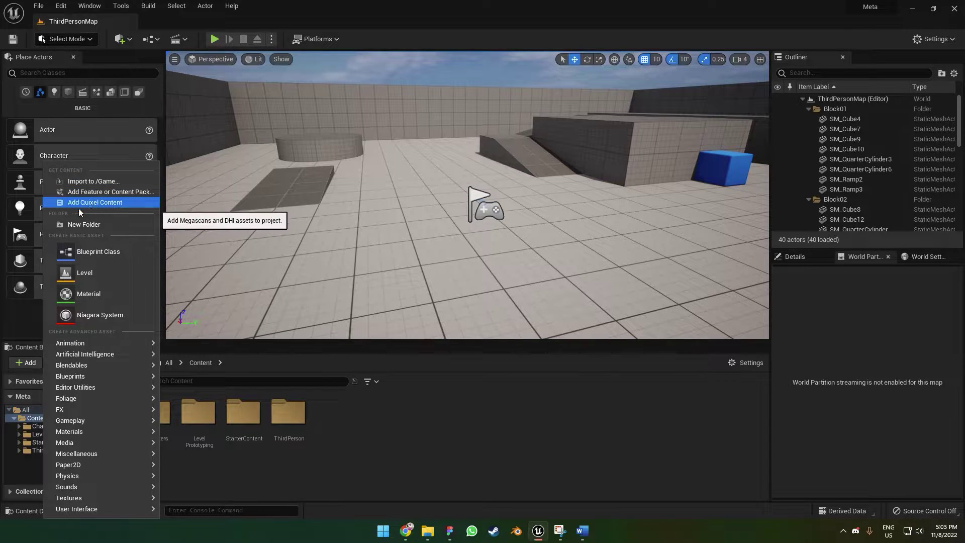
{"action": "left_click", "coordinate": [95, 202]}
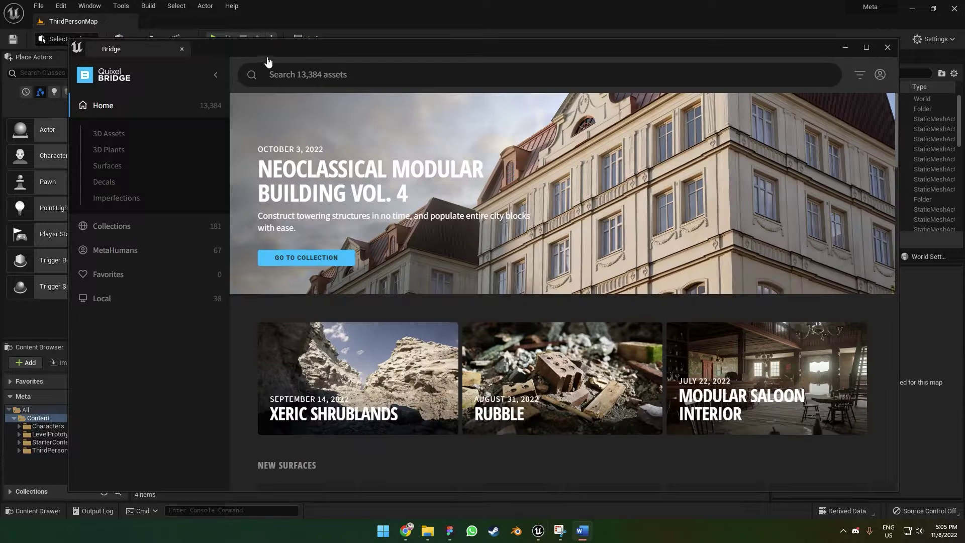
{"action": "left_click_drag", "start_coordinate": [265, 17], "coordinate": [259, 43]}
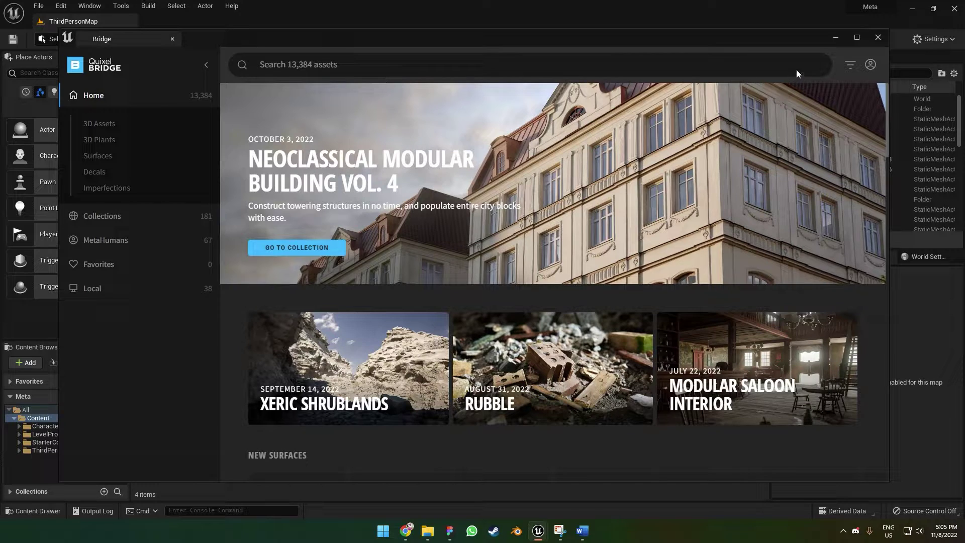
{"action": "left_click", "coordinate": [98, 246]}
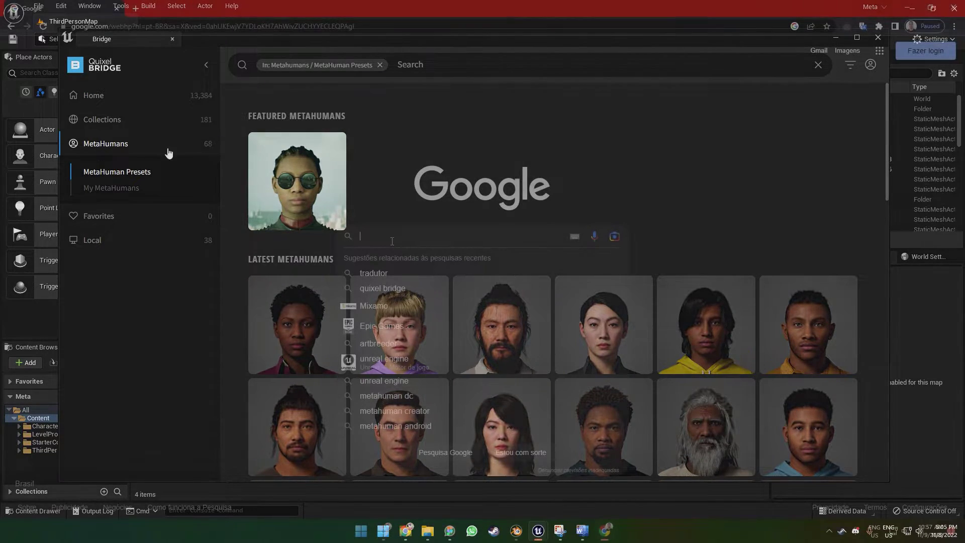
Step: Search Google for "metahuman" in the browser and open the MetaHuman - Unreal Engine page
{"action": "type", "text": "human"}
{"action": "key", "text": "Return"}
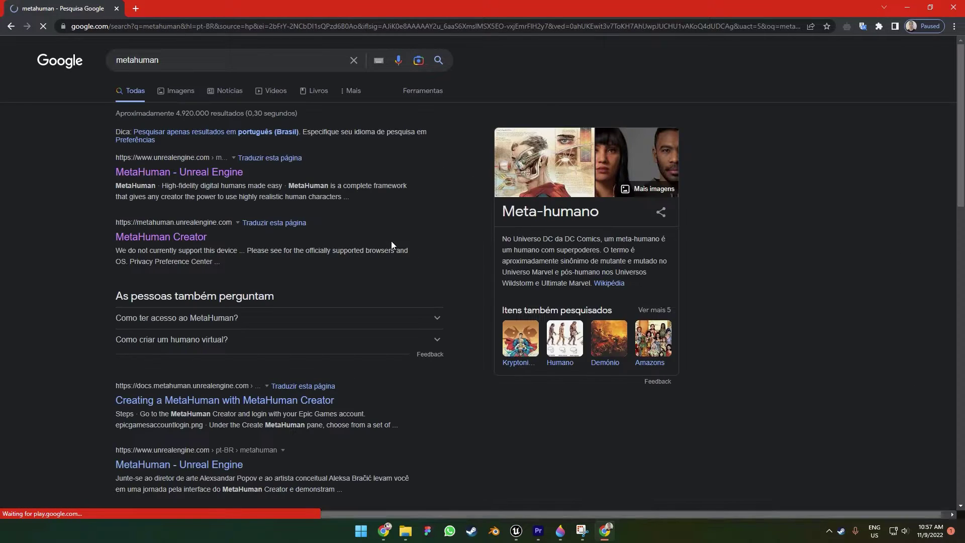
{"action": "left_click", "coordinate": [182, 173]}
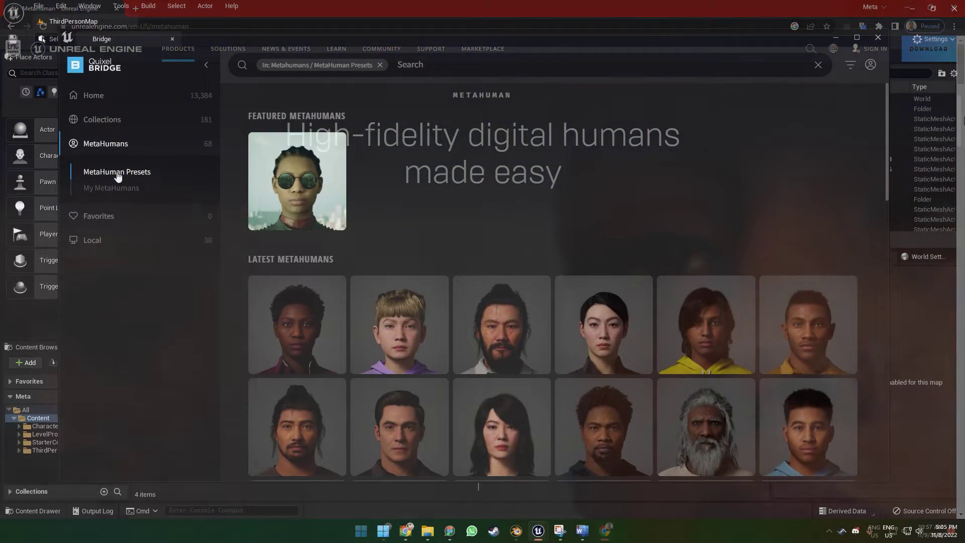
Step: Choose the Oskar MetaHuman preset in Bridge, download it at Highest Quality and add it to the project
{"action": "scroll", "coordinate": [249, 265], "scroll_direction": "down", "scroll_amount": 2}
{"action": "scroll", "coordinate": [269, 245], "scroll_direction": "up", "scroll_amount": 2}
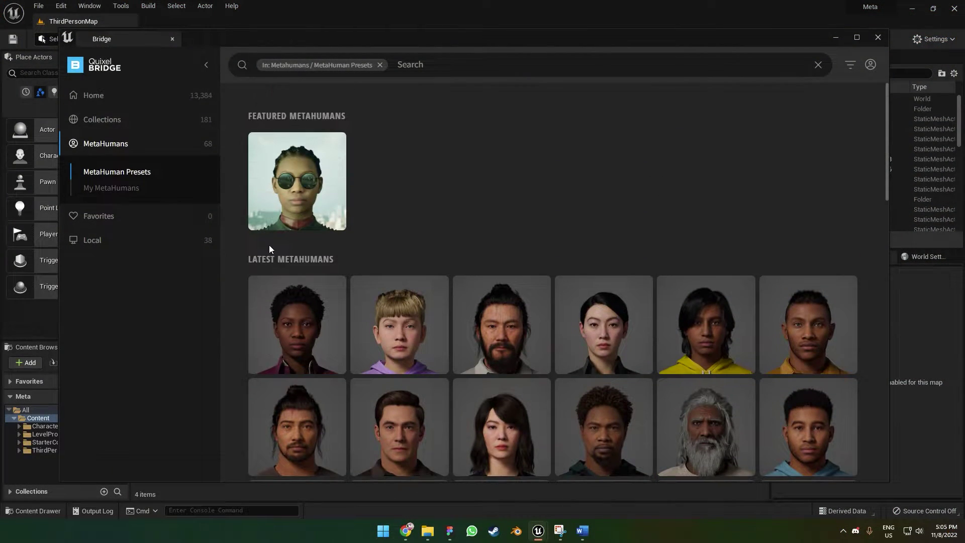
{"action": "scroll", "coordinate": [525, 257], "scroll_direction": "down", "scroll_amount": 5}
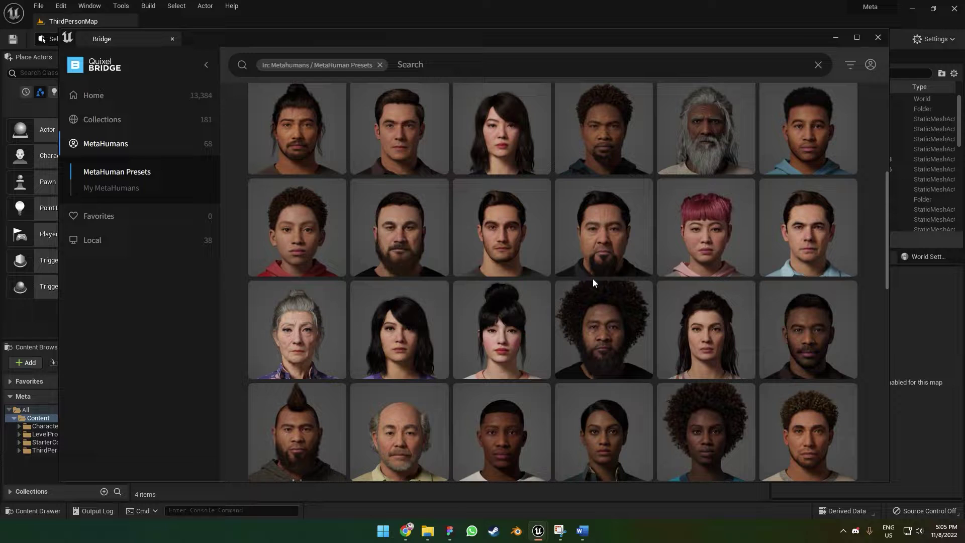
{"action": "scroll", "coordinate": [540, 332], "scroll_direction": "down", "scroll_amount": 2}
{"action": "mouse_move", "coordinate": [540, 333]}
{"action": "scroll", "coordinate": [537, 324], "scroll_direction": "down", "scroll_amount": 6}
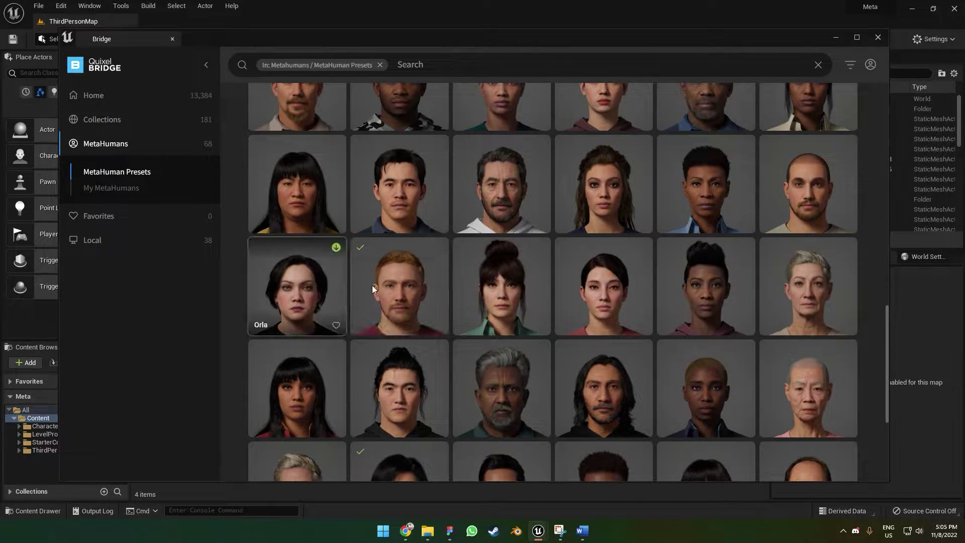
{"action": "left_click", "coordinate": [375, 285]}
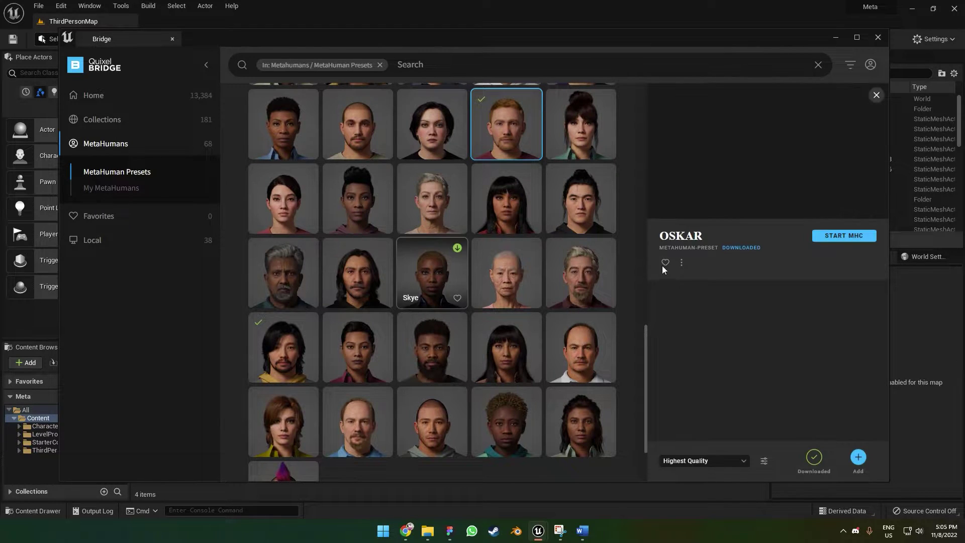
{"action": "left_click", "coordinate": [817, 456]}
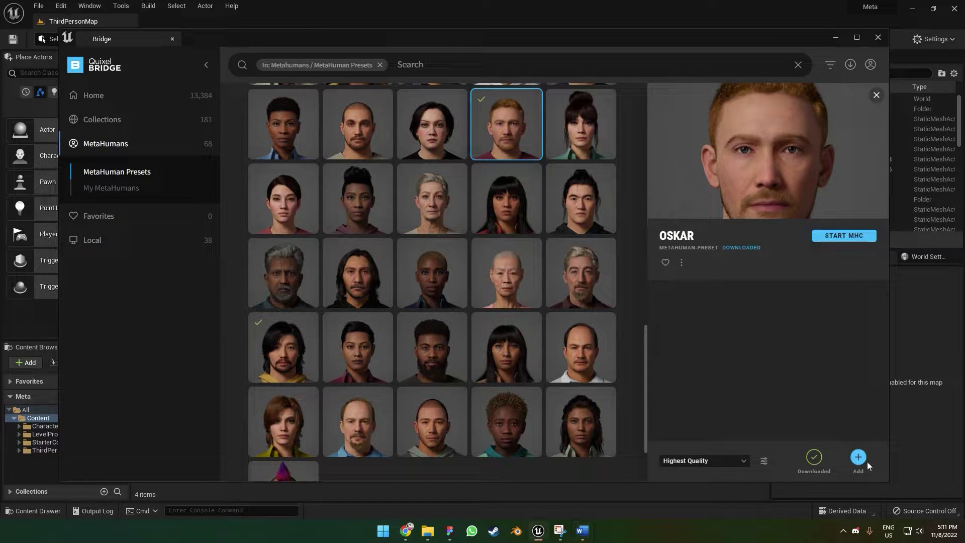
{"action": "left_click", "coordinate": [857, 457]}
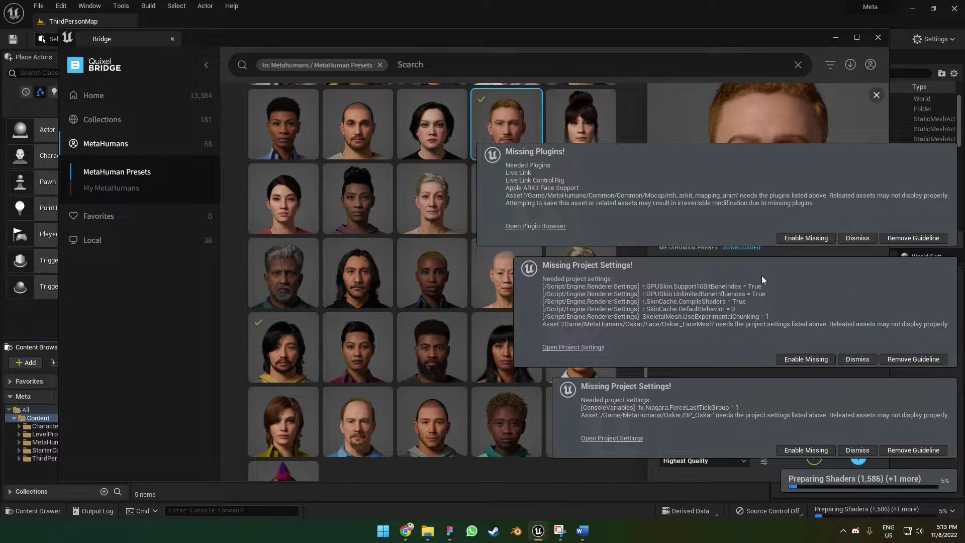
Step: Close the Bridge window and enable the missing plugins and project settings requested for the MetaHuman
{"action": "mouse_move", "coordinate": [442, 39]}
{"action": "left_mouse_down"}
{"action": "mouse_move", "coordinate": [365, 61]}
{"action": "mouse_move", "coordinate": [428, 37]}
{"action": "left_mouse_up"}
{"action": "left_click", "coordinate": [865, 36]}
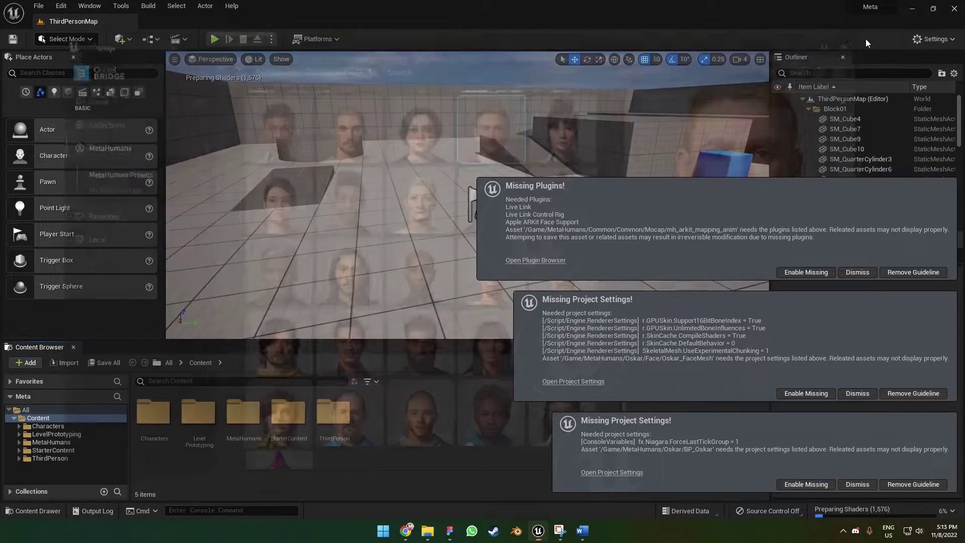
{"action": "left_click", "coordinate": [799, 487]}
{"action": "left_click", "coordinate": [791, 483]}
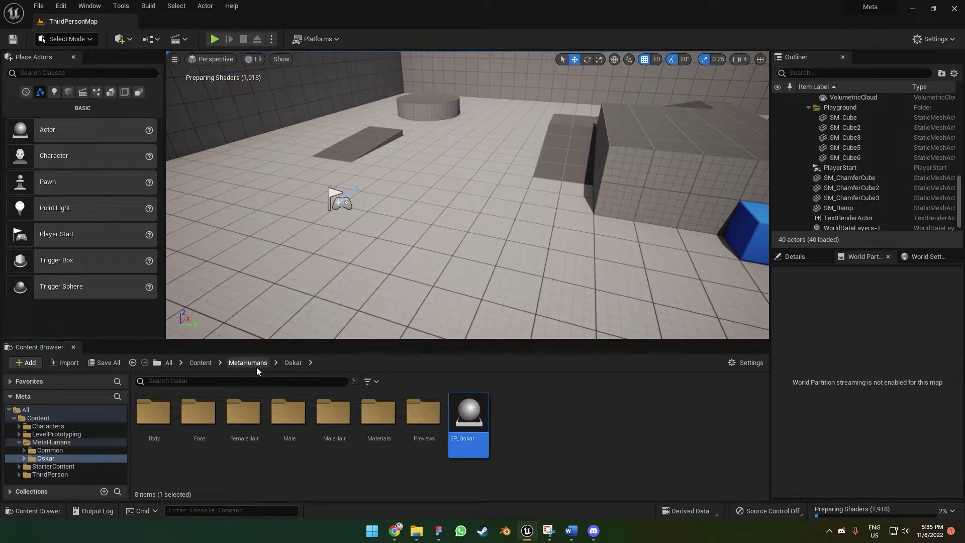
Step: Place BP_Oskar from the MetaHumans/Oskar folder on the level floor near the player start
{"action": "left_click", "coordinate": [255, 363]}
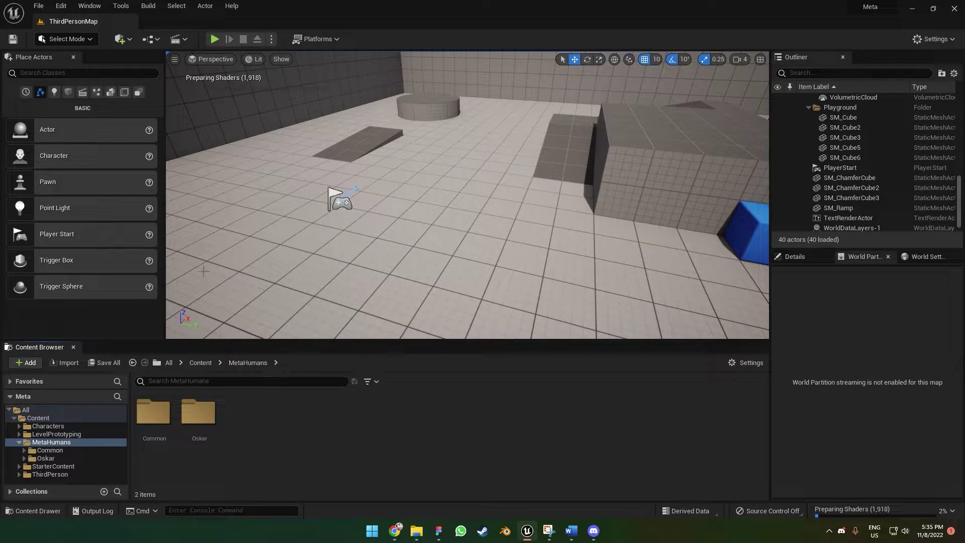
{"action": "double_click", "coordinate": [199, 413]}
{"action": "left_click_drag", "start_coordinate": [461, 433], "coordinate": [415, 259]}
{"action": "key", "text": "f"}
{"action": "right_click_drag", "start_coordinate": [415, 258], "coordinate": [334, 254]}
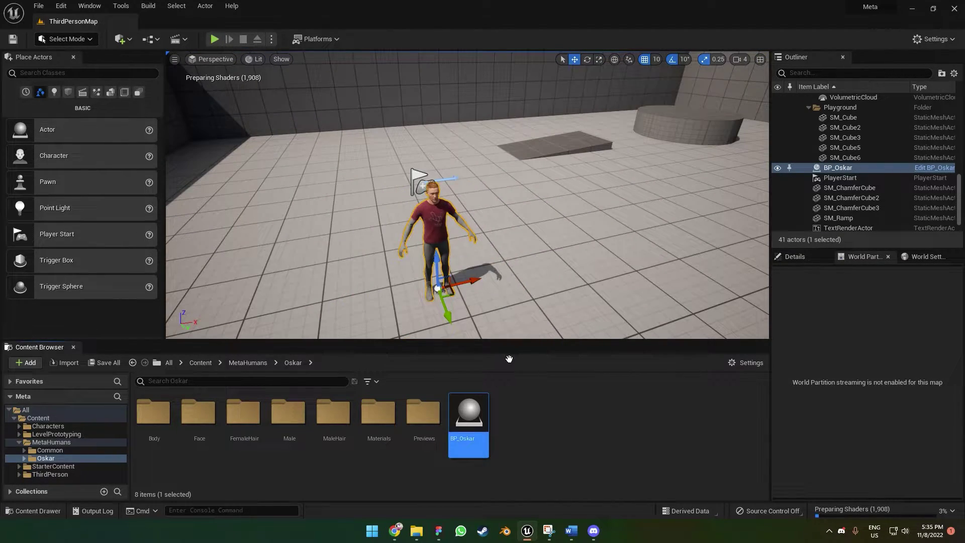
Step: Open the placed BP_Oskar actor's blueprint for editing and show its character model in the 3D preview
{"action": "key", "text": "ctrl+e"}
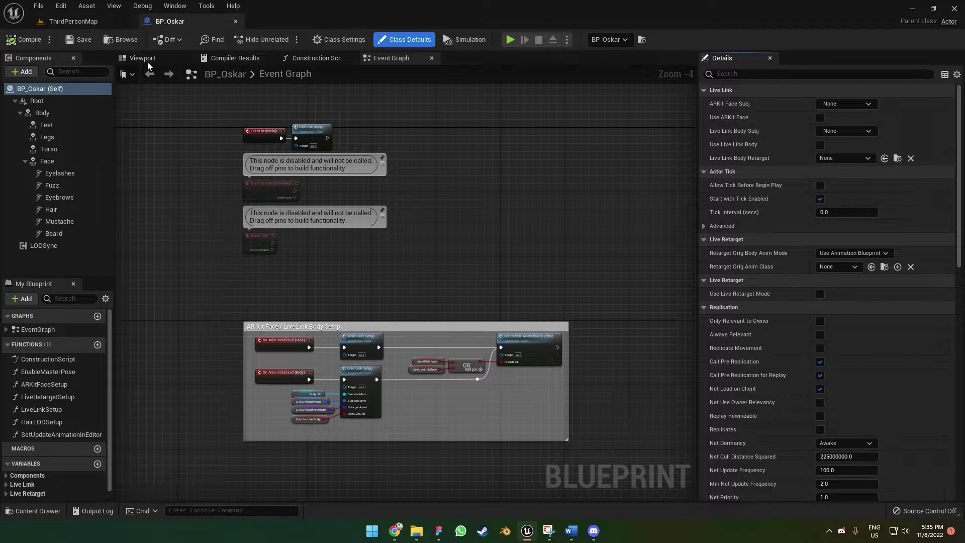
{"action": "left_click", "coordinate": [146, 60]}
{"action": "right_click_drag", "start_coordinate": [407, 281], "coordinate": [415, 234]}
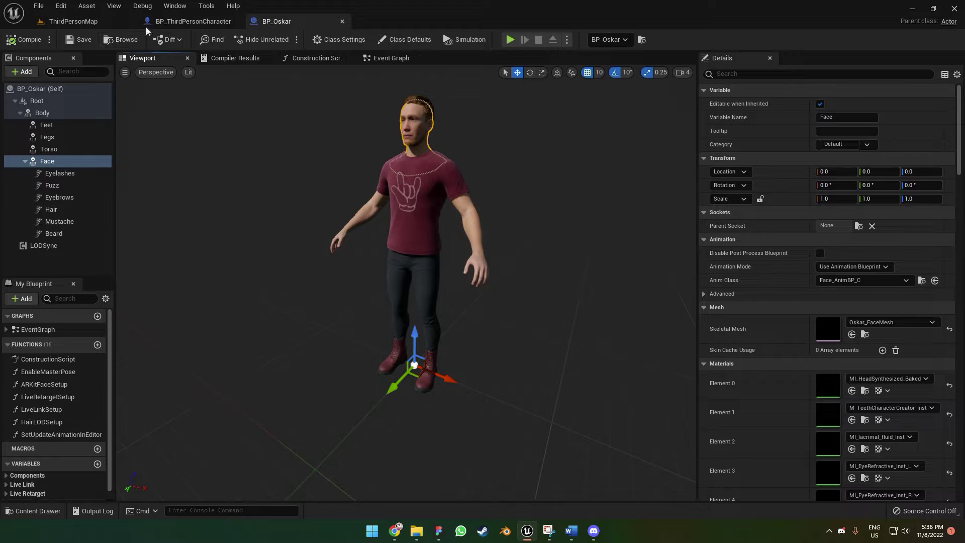
Step: Open the BP_ThirdPersonGameMode blueprint and check which classes are offered for Default Pawn Class
{"action": "left_click", "coordinate": [80, 25]}
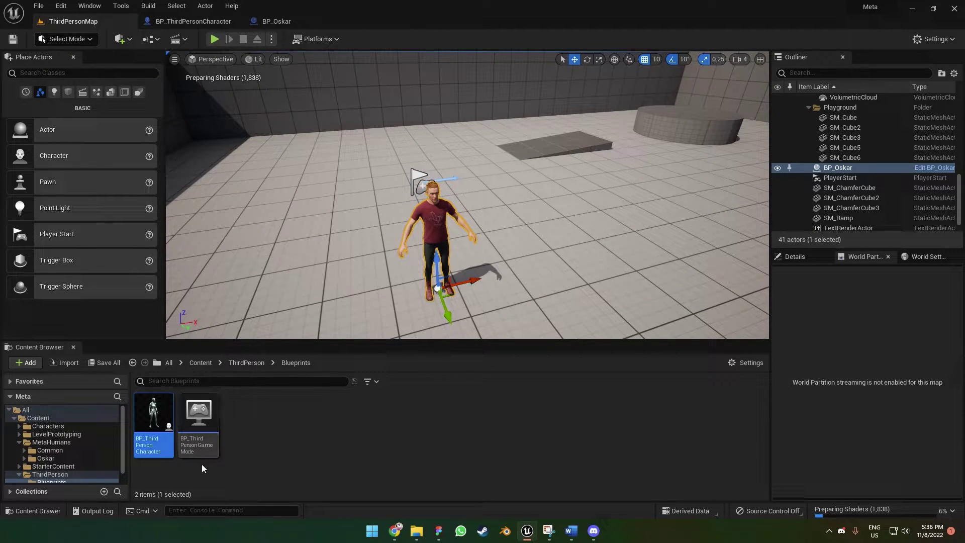
{"action": "double_click", "coordinate": [216, 450]}
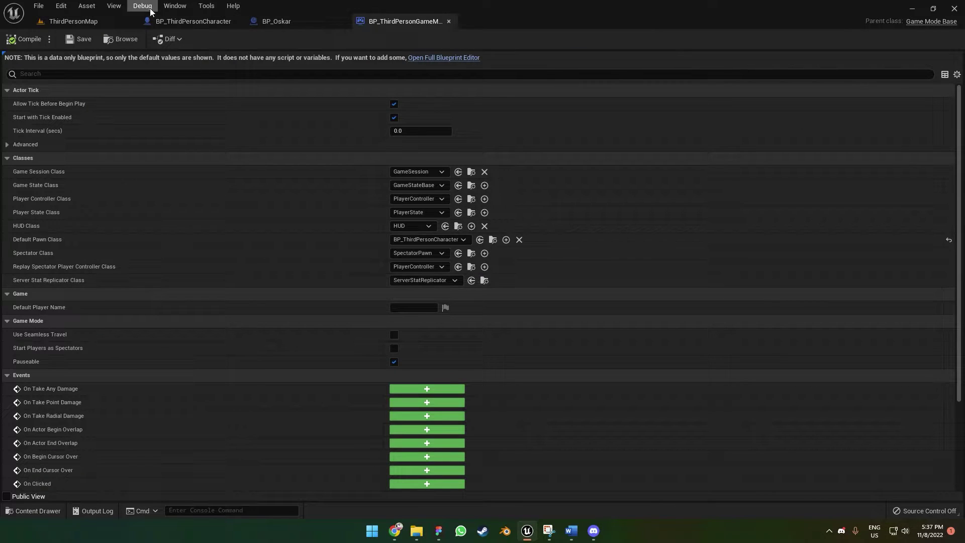
{"action": "left_click_drag", "start_coordinate": [381, 21], "coordinate": [192, 23]}
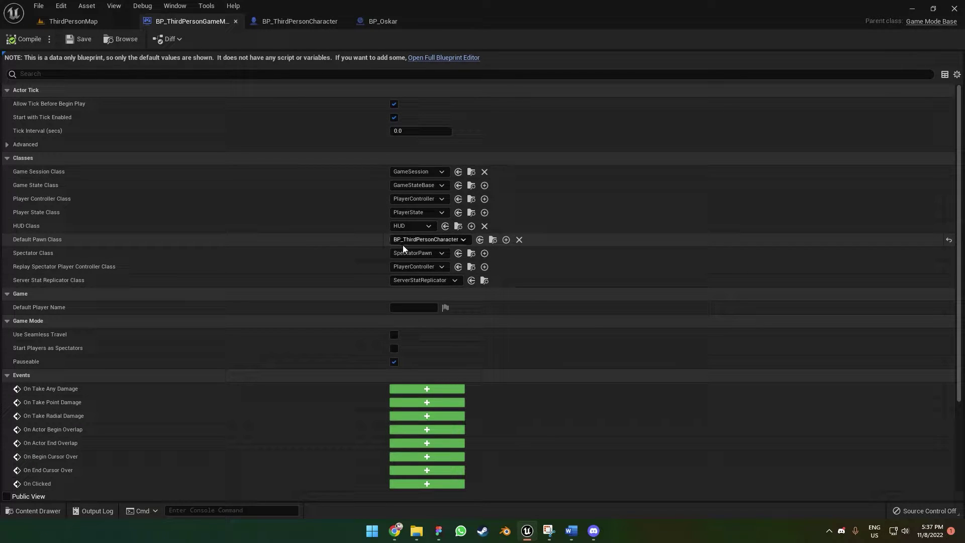
{"action": "left_click", "coordinate": [427, 240]}
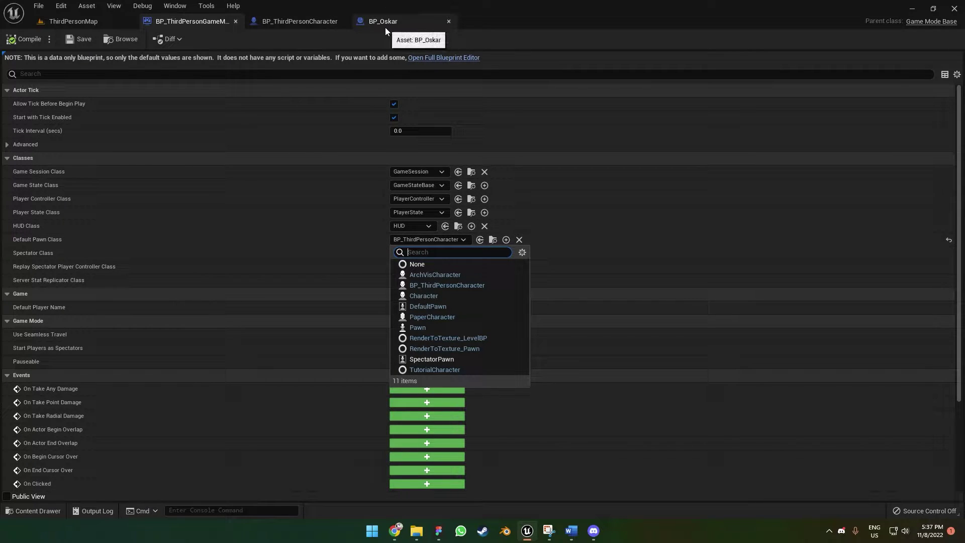
Step: Playtest the level by walking the controlled character around, and end the session
{"action": "left_click", "coordinate": [73, 21]}
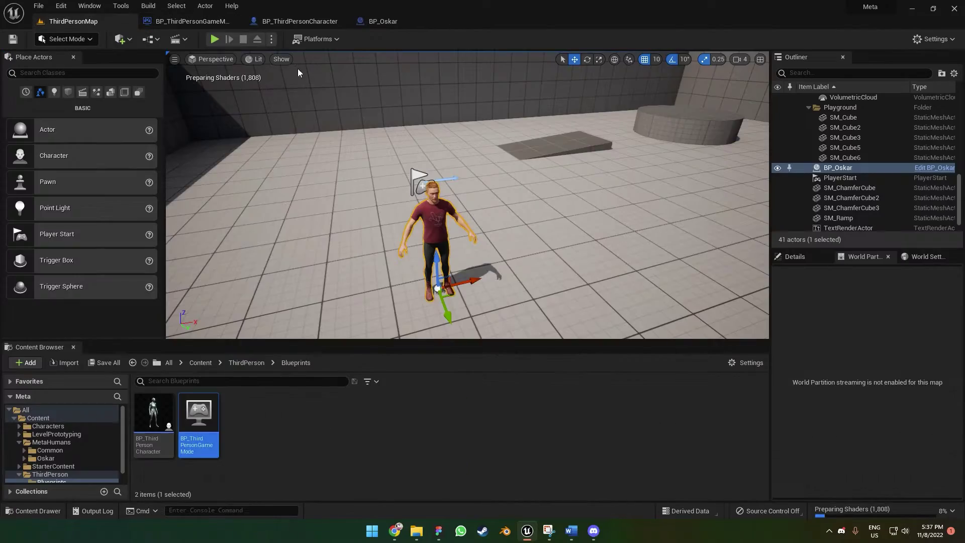
{"action": "left_click", "coordinate": [215, 39]}
{"action": "key", "text": "w"}
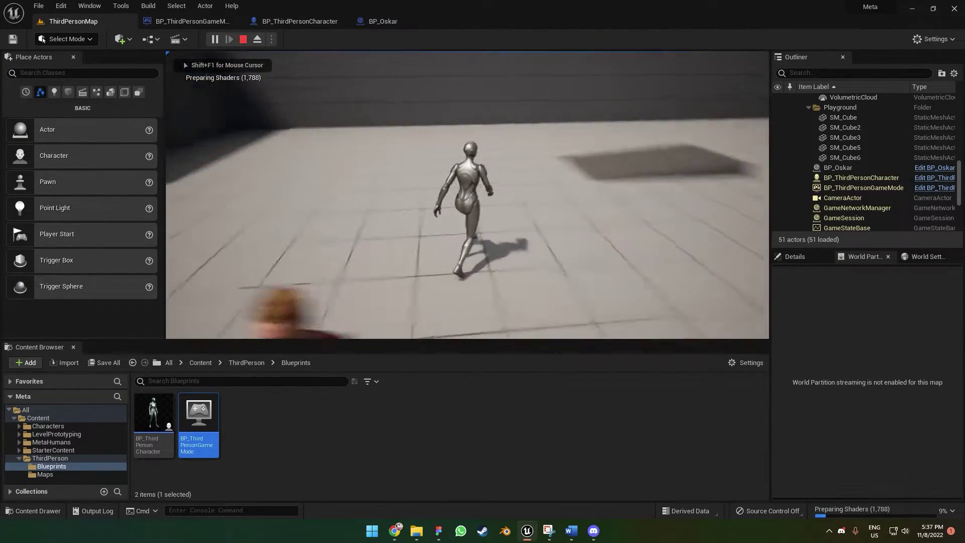
{"action": "key", "text": "s"}
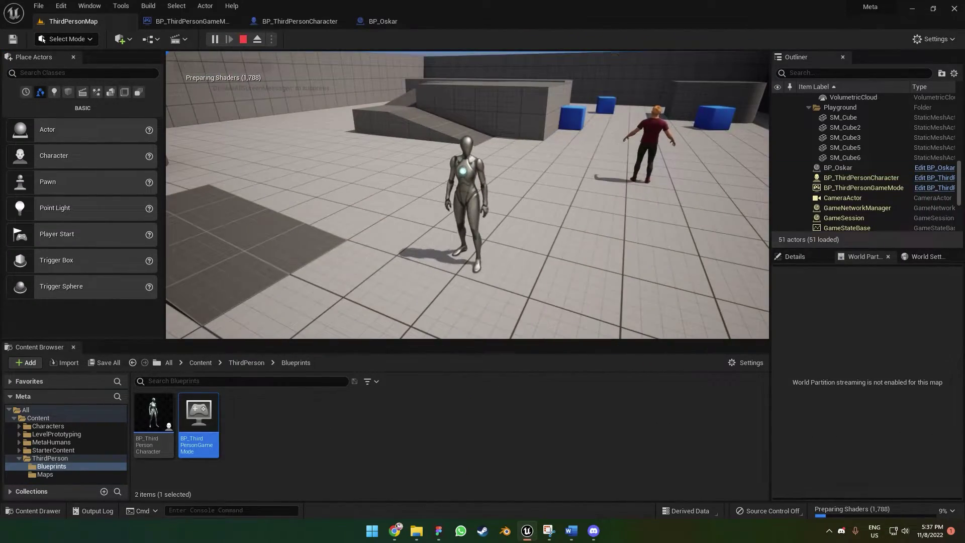
{"action": "key", "text": "Escape"}
Step: Reparent the BP_Oskar blueprint to the Character class
{"action": "left_click", "coordinate": [183, 22]}
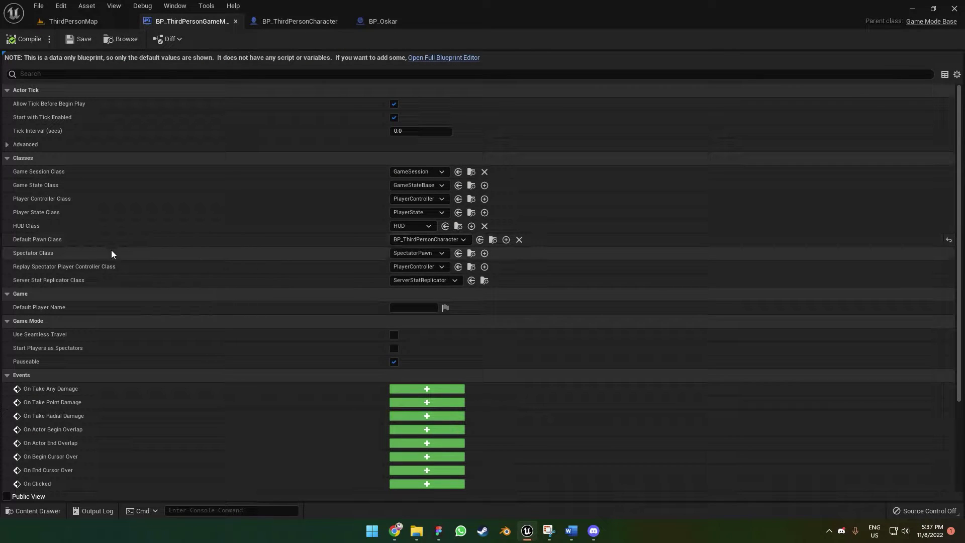
{"action": "left_click", "coordinate": [363, 20]}
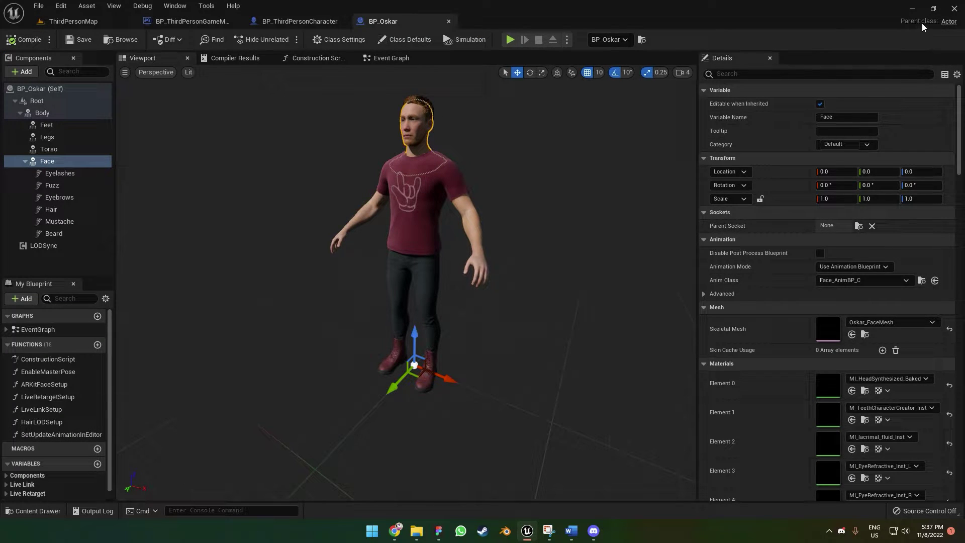
{"action": "left_click", "coordinate": [25, 73]}
{"action": "left_click", "coordinate": [26, 72]}
{"action": "left_click_drag", "start_coordinate": [409, 25], "coordinate": [190, 29]}
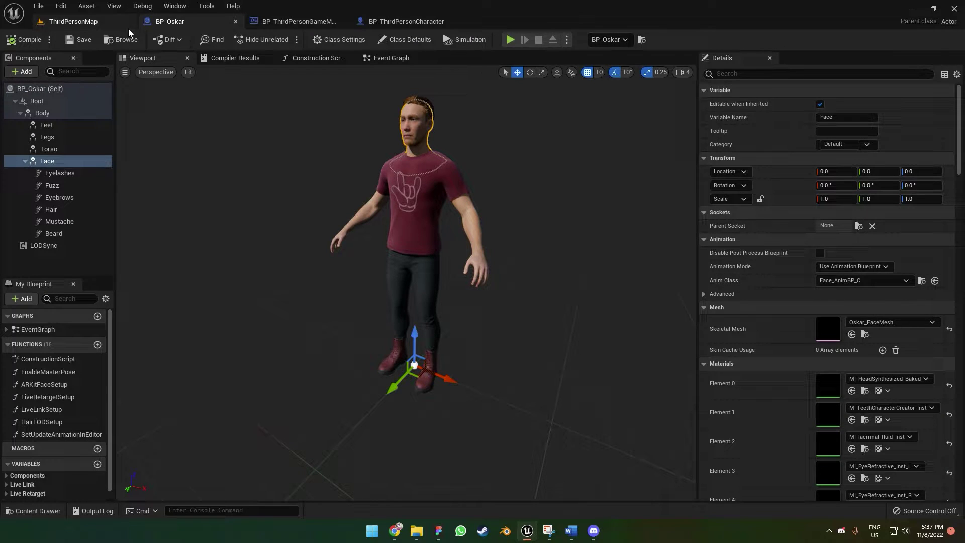
{"action": "left_click", "coordinate": [36, 8]}
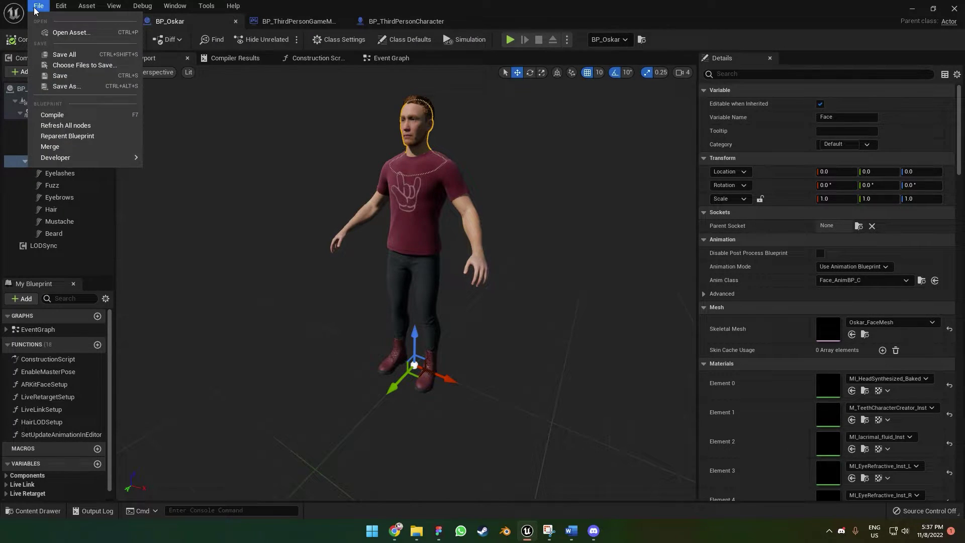
{"action": "left_click", "coordinate": [81, 137]}
{"action": "type", "text": "chara"}
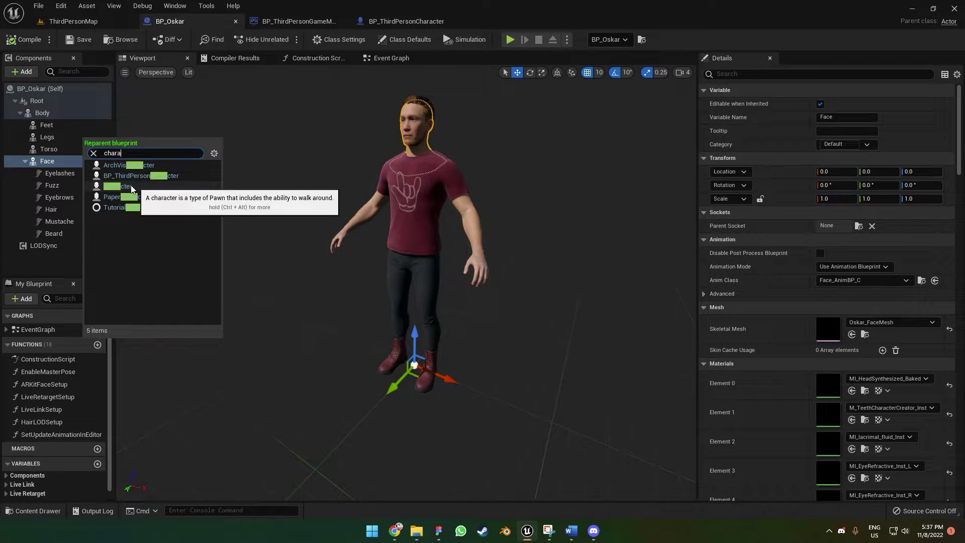
{"action": "left_click", "coordinate": [189, 190]}
{"action": "left_click", "coordinate": [190, 190]}
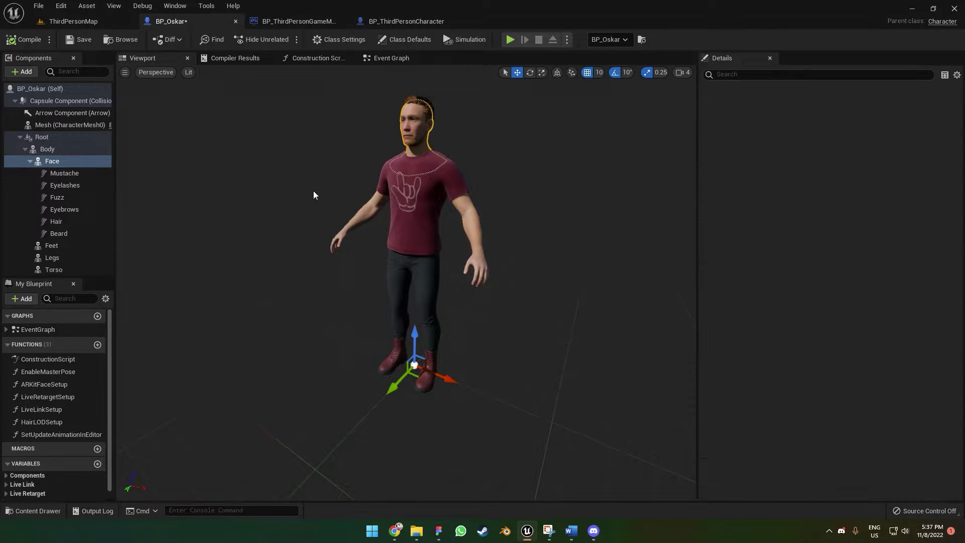
Step: Select BP_Oskar's capsule component and examine how it lines up with the character's body and feet
{"action": "right_click_drag", "start_coordinate": [519, 213], "coordinate": [496, 225]}
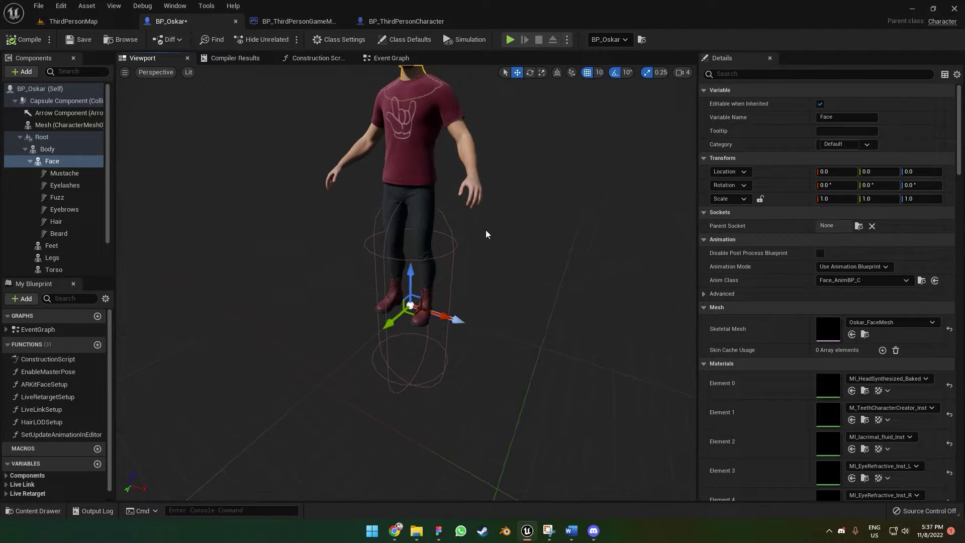
{"action": "left_click", "coordinate": [383, 246]}
{"action": "mouse_move", "coordinate": [486, 187]}
{"action": "right_mouse_down"}
{"action": "mouse_move", "coordinate": [484, 175]}
{"action": "mouse_move", "coordinate": [486, 187]}
{"action": "right_mouse_up"}
{"action": "key", "text": "s"}
{"action": "key", "text": "w"}
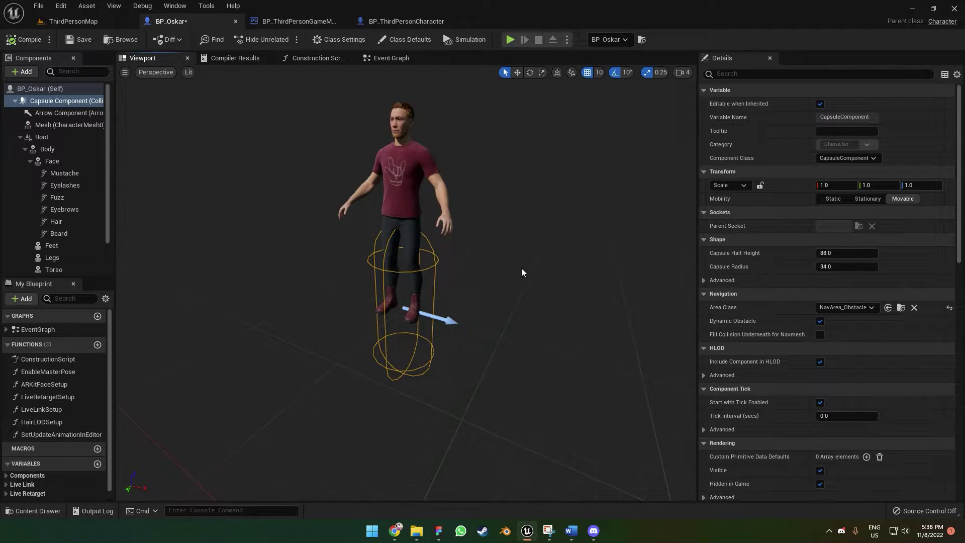
{"action": "right_click_drag", "start_coordinate": [522, 268], "coordinate": [522, 262]}
{"action": "right_click_drag", "start_coordinate": [522, 261], "coordinate": [524, 246]}
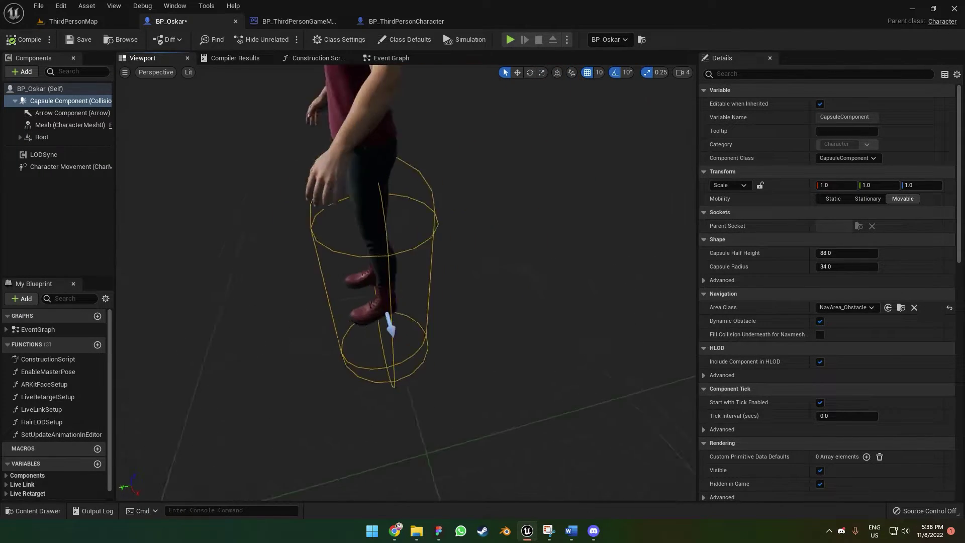
{"action": "right_click_drag", "start_coordinate": [407, 283], "coordinate": [412, 273]}
{"action": "key", "text": "s"}
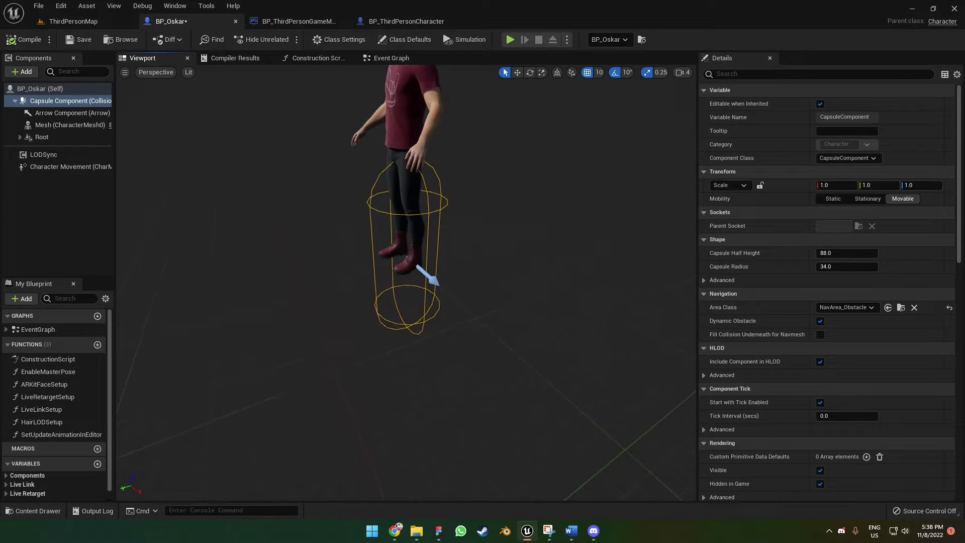
Step: Lower BP_Oskar's Root component to Z -90 so the feet meet the base of the capsule
{"action": "left_click", "coordinate": [39, 138]}
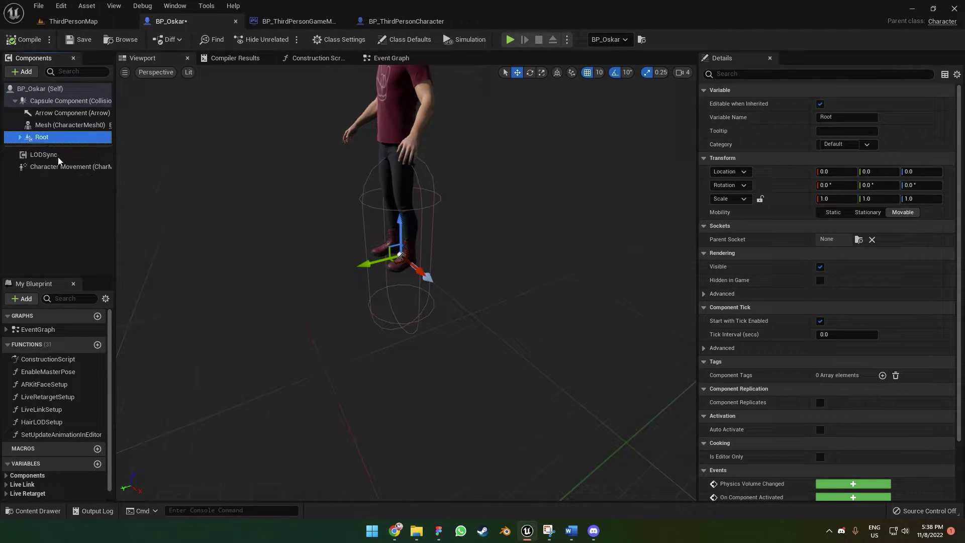
{"action": "right_click_drag", "start_coordinate": [424, 226], "coordinate": [424, 217]}
{"action": "key", "text": "e"}
{"action": "key", "text": "w"}
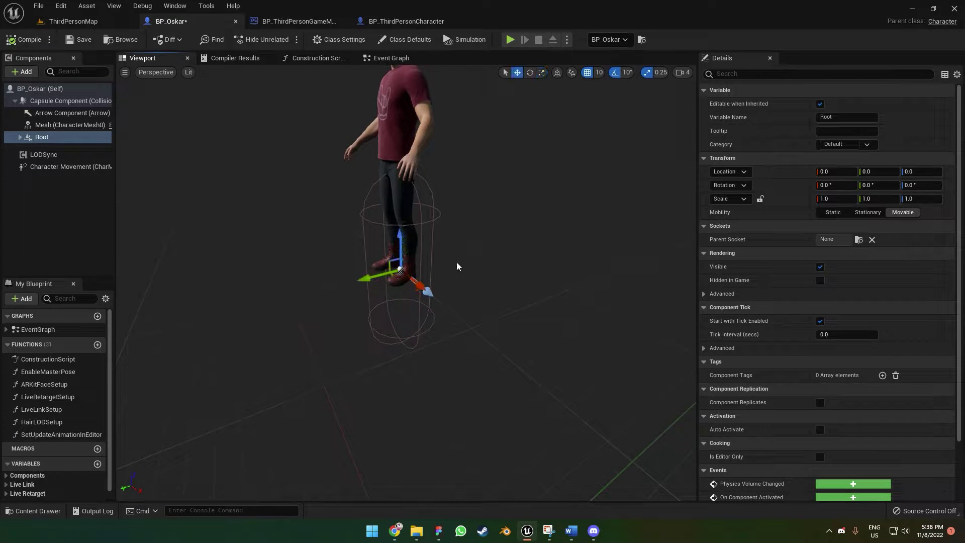
{"action": "right_click_drag", "start_coordinate": [457, 262], "coordinate": [455, 244]}
{"action": "key", "text": "q"}
{"action": "right_click_drag", "start_coordinate": [410, 214], "coordinate": [410, 195]}
{"action": "left_click_drag", "start_coordinate": [398, 171], "coordinate": [437, 333]}
Step: Rotate the Root component -90 degrees about Z to face along the arrow, and compile and save BP_Oskar
{"action": "key", "text": "e"}
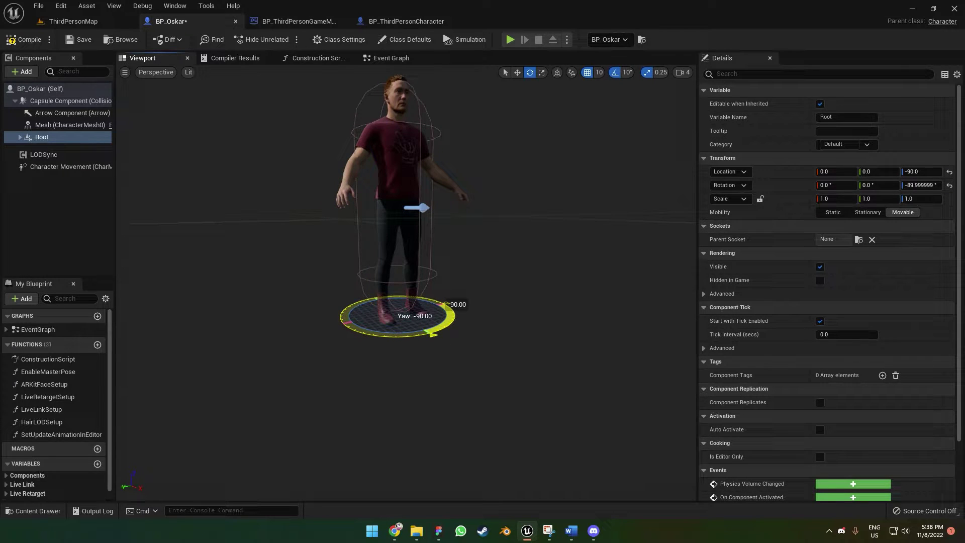
{"action": "right_click_drag", "start_coordinate": [470, 312], "coordinate": [455, 359]}
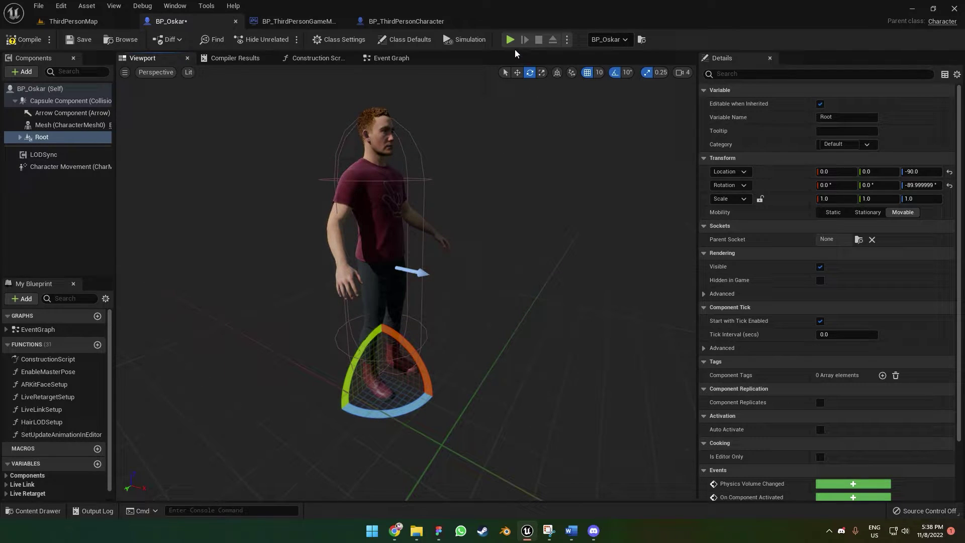
{"action": "left_click", "coordinate": [46, 45]}
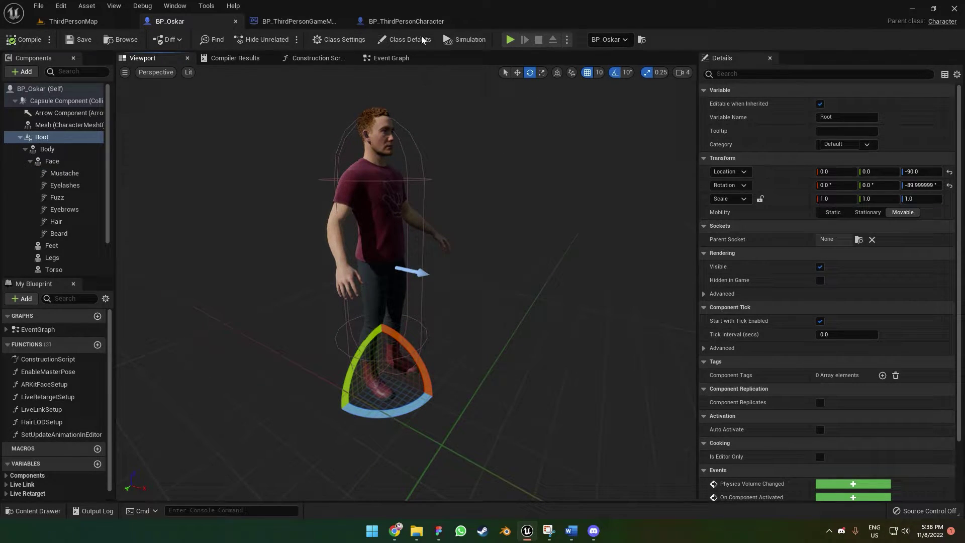
Step: Set the Default Pawn Class in BP_ThirdPersonGameMode to BP_Oskar, save the blueprint, and close it
{"action": "left_click", "coordinate": [286, 22]}
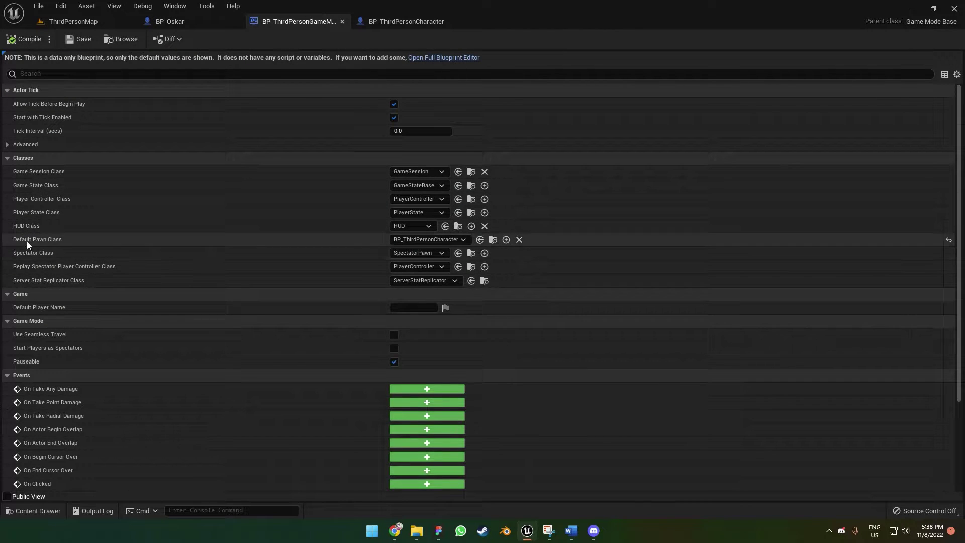
{"action": "left_click", "coordinate": [425, 239]}
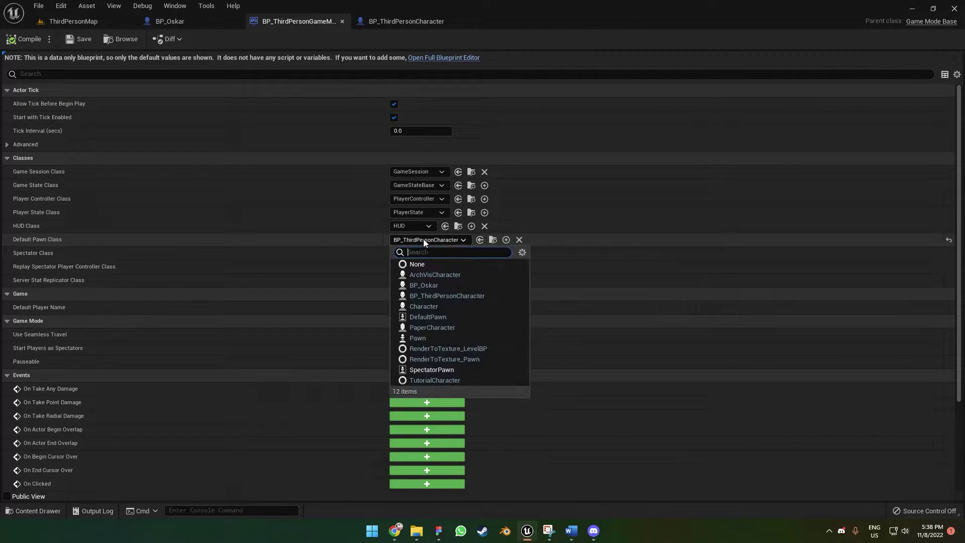
{"action": "left_click", "coordinate": [420, 285]}
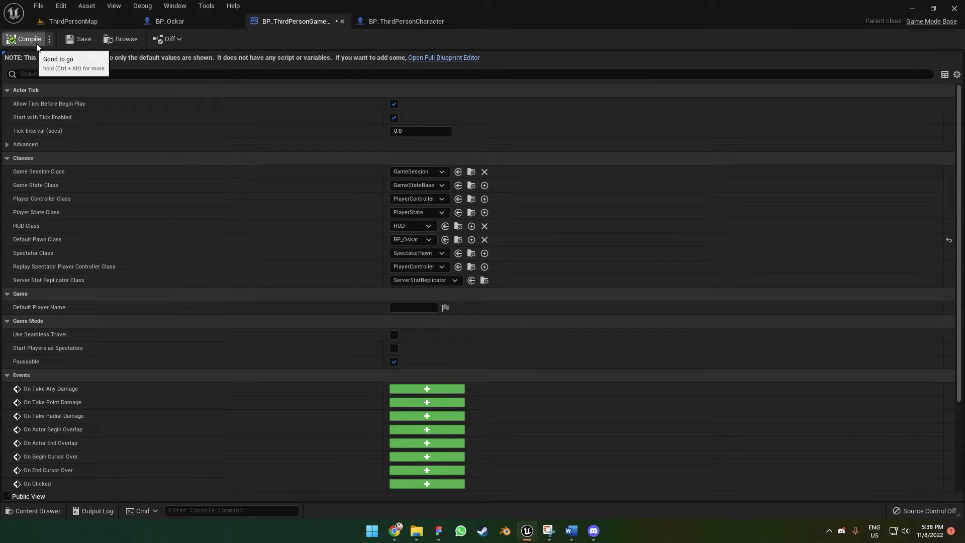
{"action": "left_click", "coordinate": [79, 39]}
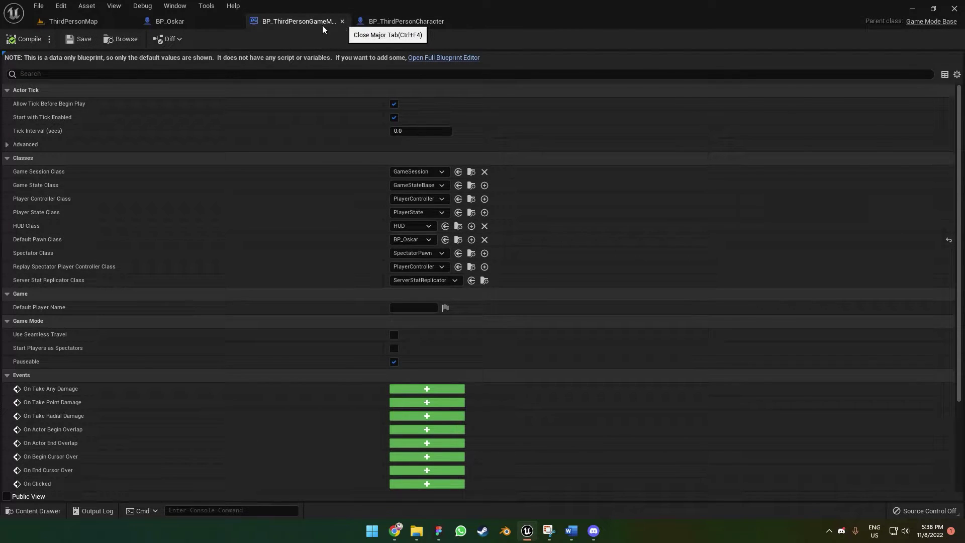
{"action": "left_click", "coordinate": [343, 21]}
Step: Playtest ThirdPersonMap briefly with the new default pawn, and end the session
{"action": "left_click", "coordinate": [102, 26]}
{"action": "left_click", "coordinate": [215, 40]}
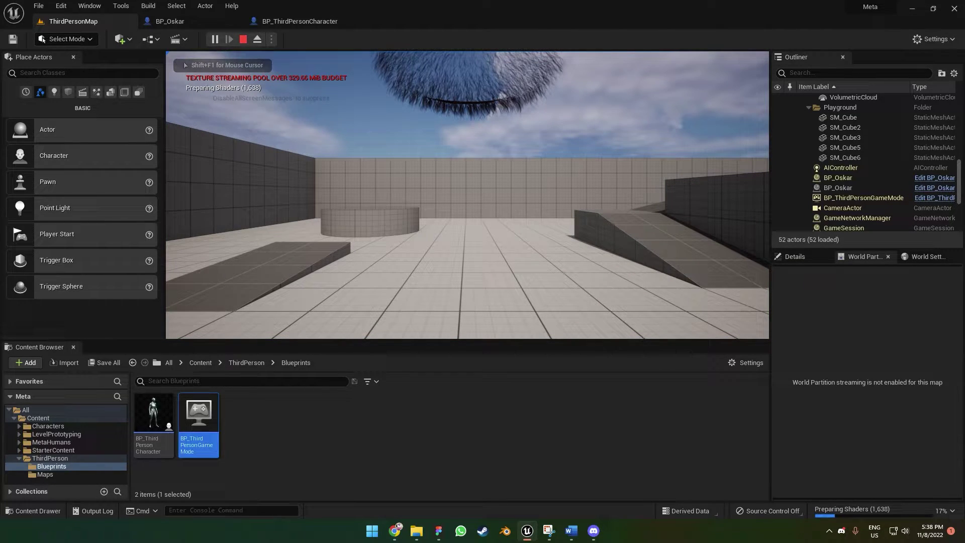
{"action": "key", "text": "Escape"}
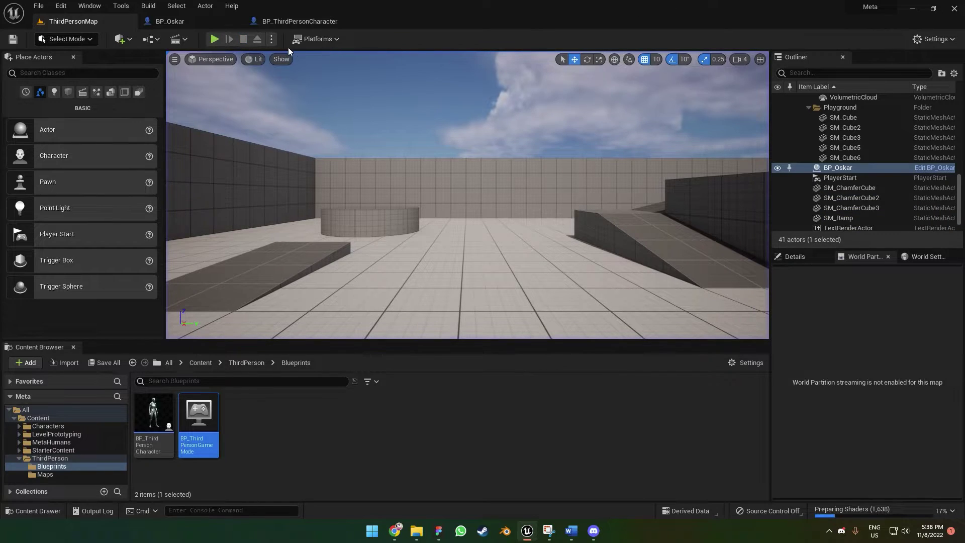
Step: Copy the CameraBoom and FollowCamera components from BP_ThirdPersonCharacter
{"action": "left_click", "coordinate": [300, 21]}
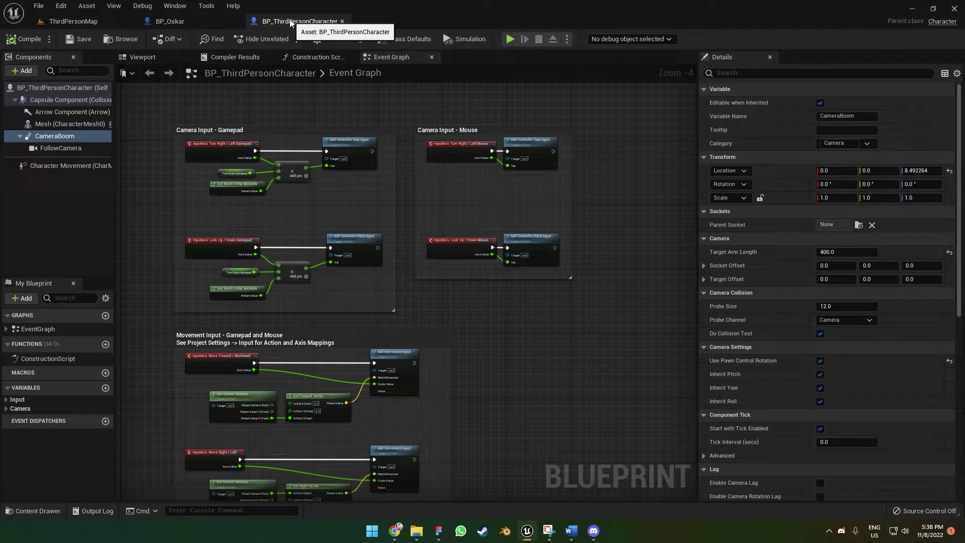
{"action": "left_click", "coordinate": [57, 136]}
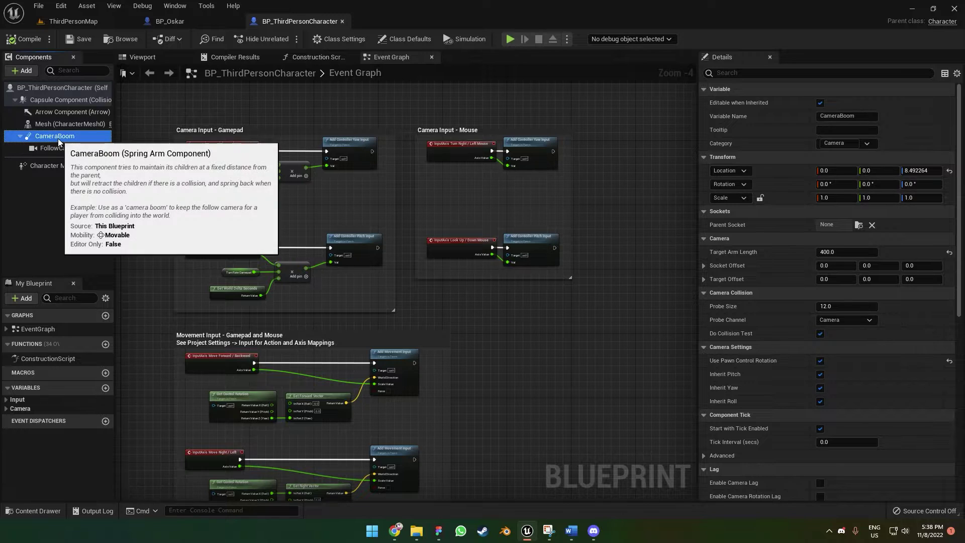
{"action": "left_click", "coordinate": [142, 57]}
{"action": "mouse_move", "coordinate": [202, 314]}
{"action": "right_mouse_down"}
{"action": "mouse_move", "coordinate": [213, 315]}
{"action": "mouse_move", "coordinate": [202, 313]}
{"action": "right_mouse_up"}
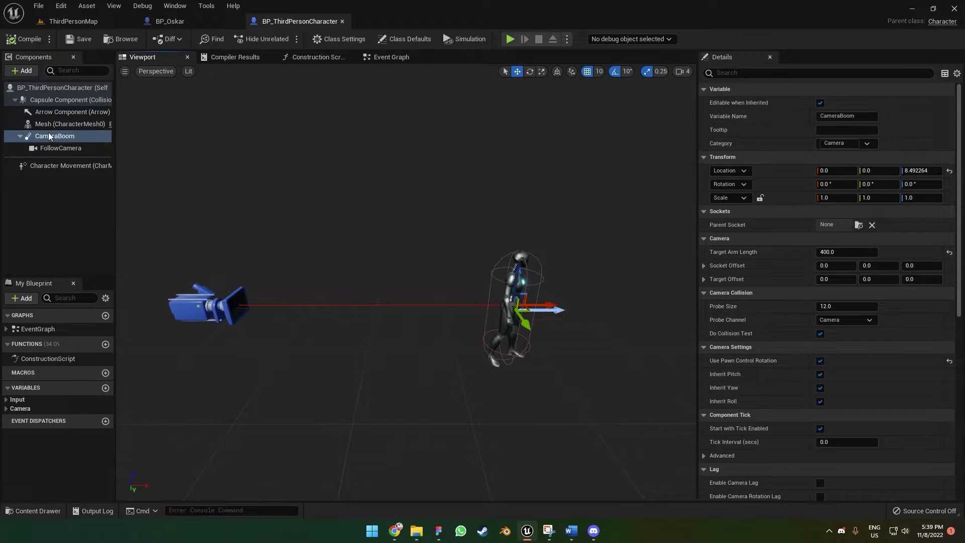
{"action": "left_click", "coordinate": [62, 147], "text": "ctrl"}
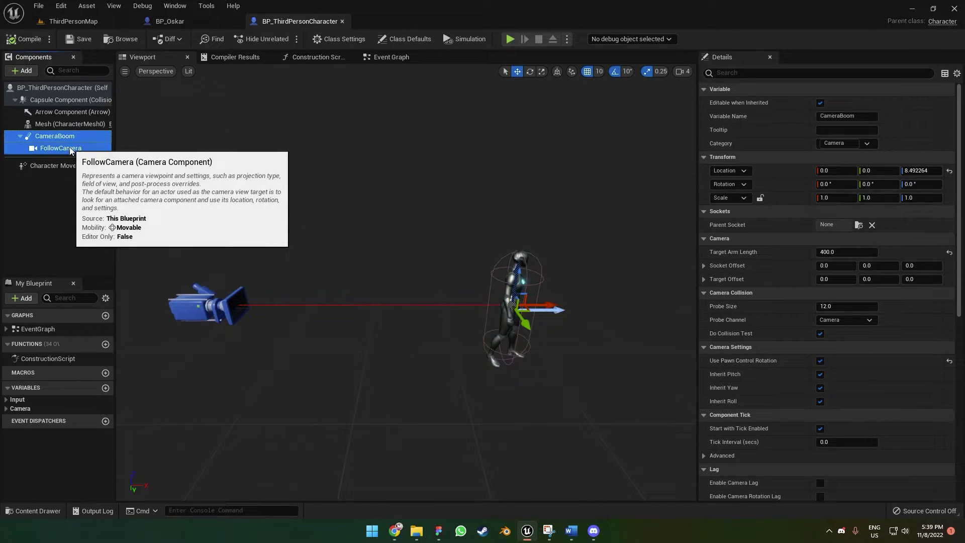
{"action": "left_click", "coordinate": [47, 137]}
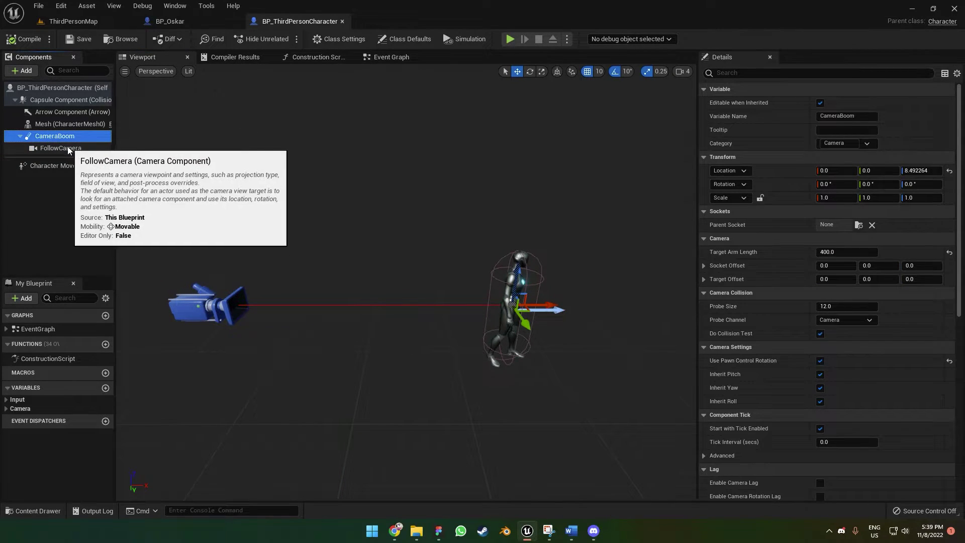
{"action": "left_click", "coordinate": [68, 148], "text": "ctrl"}
{"action": "right_click", "coordinate": [61, 143]}
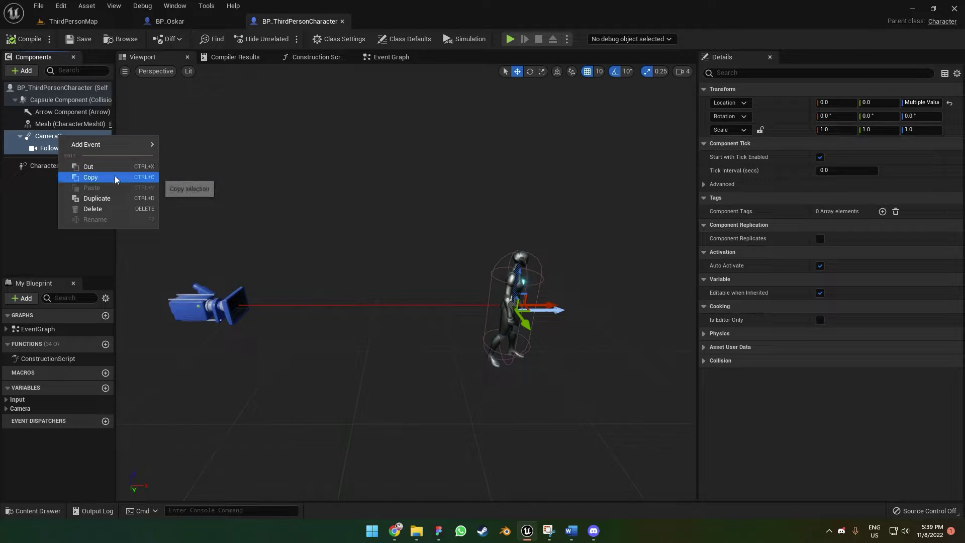
{"action": "left_click", "coordinate": [115, 176]}
Step: Paste the copied camera boom and camera onto BP_Oskar's capsule component
{"action": "left_click", "coordinate": [183, 21]}
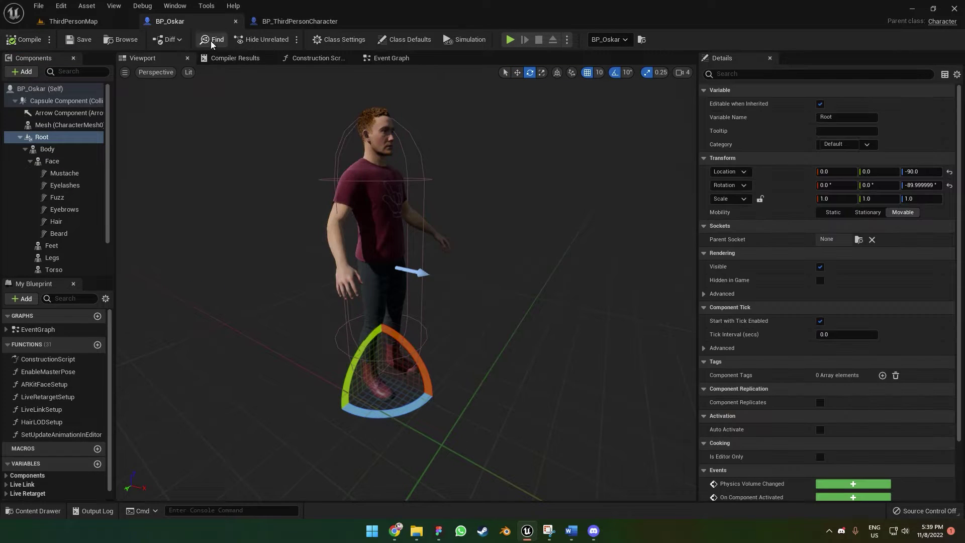
{"action": "left_click", "coordinate": [62, 101]}
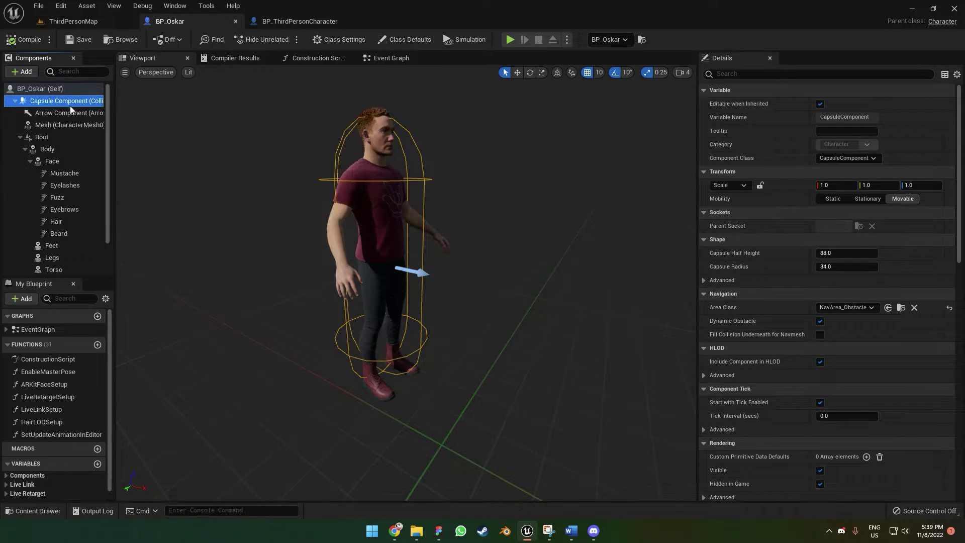
{"action": "right_click", "coordinate": [61, 102]}
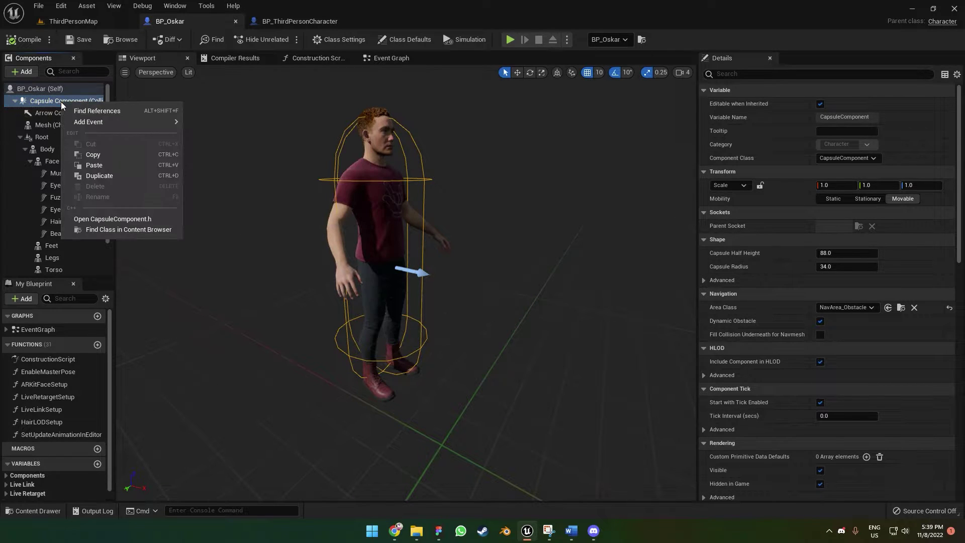
{"action": "left_click", "coordinate": [114, 165]}
Step: Delete the placed BP_Oskar actor from ThirdPersonMap and start a playtest of the level
{"action": "right_click_drag", "start_coordinate": [384, 221], "coordinate": [437, 232]}
{"action": "key", "text": "a"}
{"action": "key", "text": "s"}
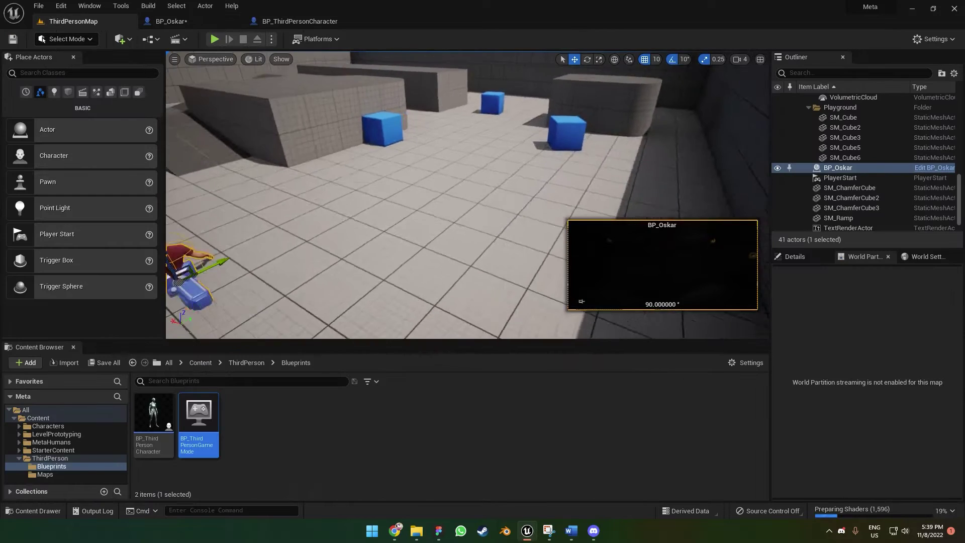
{"action": "right_click_drag", "start_coordinate": [444, 210], "coordinate": [372, 221]}
{"action": "key", "text": "Delete"}
{"action": "right_click_drag", "start_coordinate": [508, 195], "coordinate": [566, 148]}
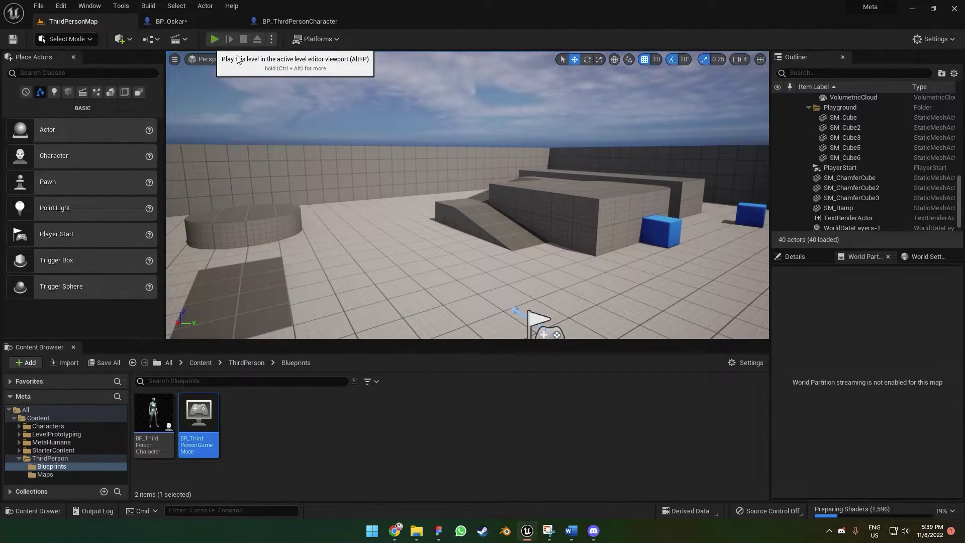
{"action": "left_click", "coordinate": [215, 38]}
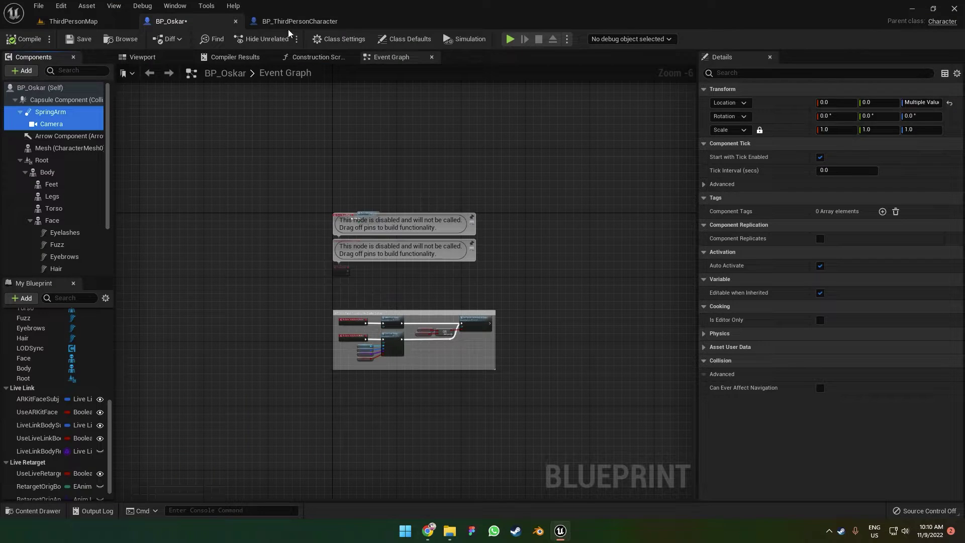
Step: Copy the camera, movement and jump input nodes from BP_ThirdPersonCharacter's event graph into BP_Oskar's event graph
{"action": "left_click", "coordinate": [291, 22]}
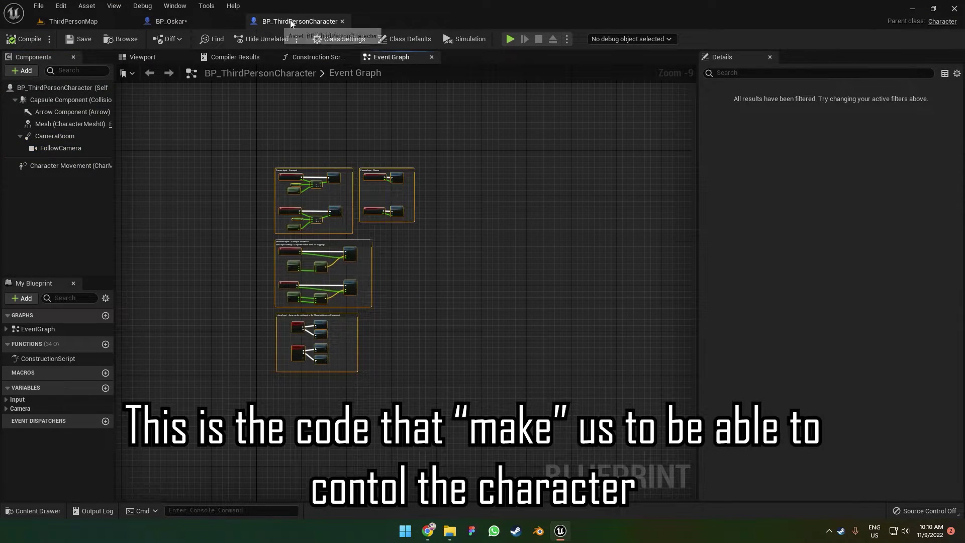
{"action": "scroll", "coordinate": [305, 199], "scroll_direction": "up", "scroll_amount": 6}
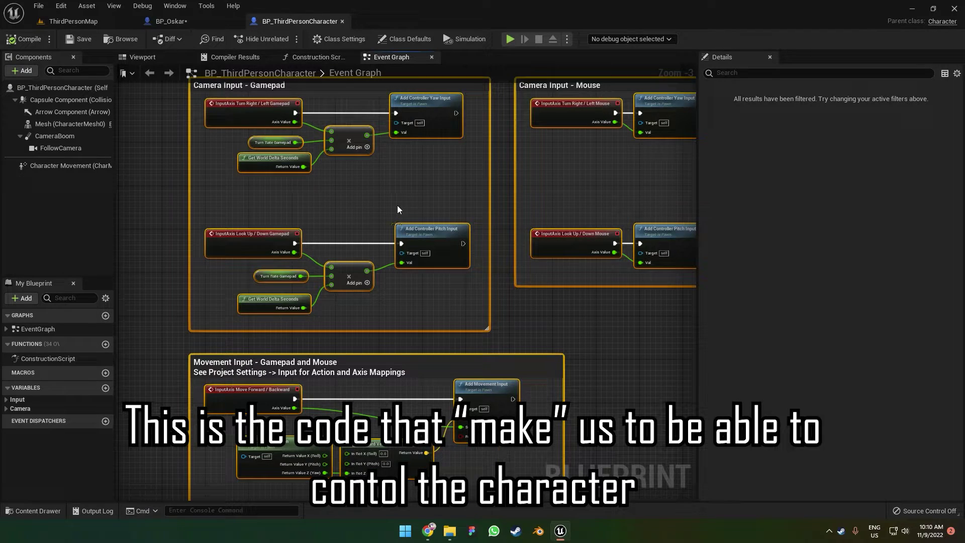
{"action": "scroll", "coordinate": [304, 264], "scroll_direction": "down", "scroll_amount": 3}
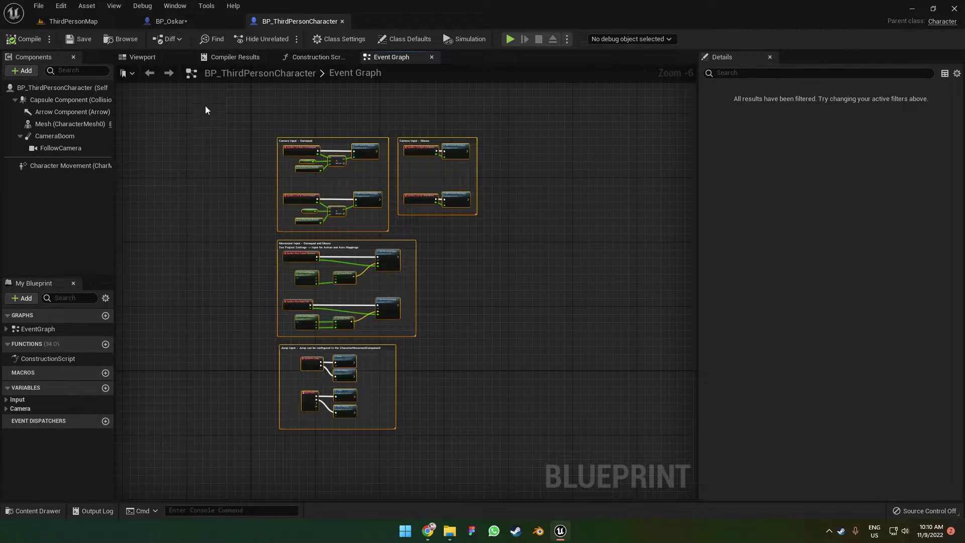
{"action": "left_click", "coordinate": [190, 21]}
{"action": "scroll", "coordinate": [543, 272], "scroll_direction": "down", "scroll_amount": 3}
{"action": "right_click_drag", "start_coordinate": [543, 272], "coordinate": [448, 211]}
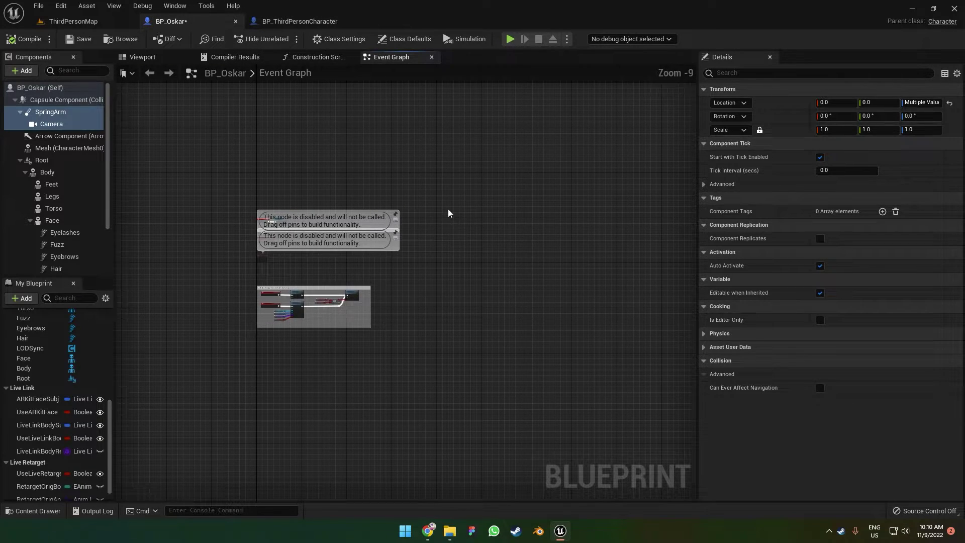
Step: Try to play the level with the pasted nodes, and examine the Turn Rate Gamepad node in the gamepad camera input
{"action": "left_click", "coordinate": [510, 38]}
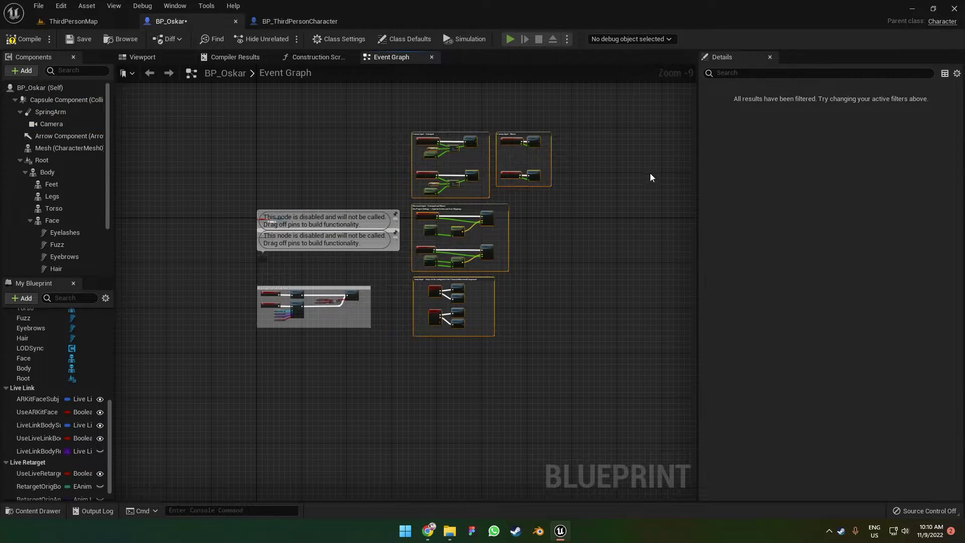
{"action": "left_click", "coordinate": [369, 260]}
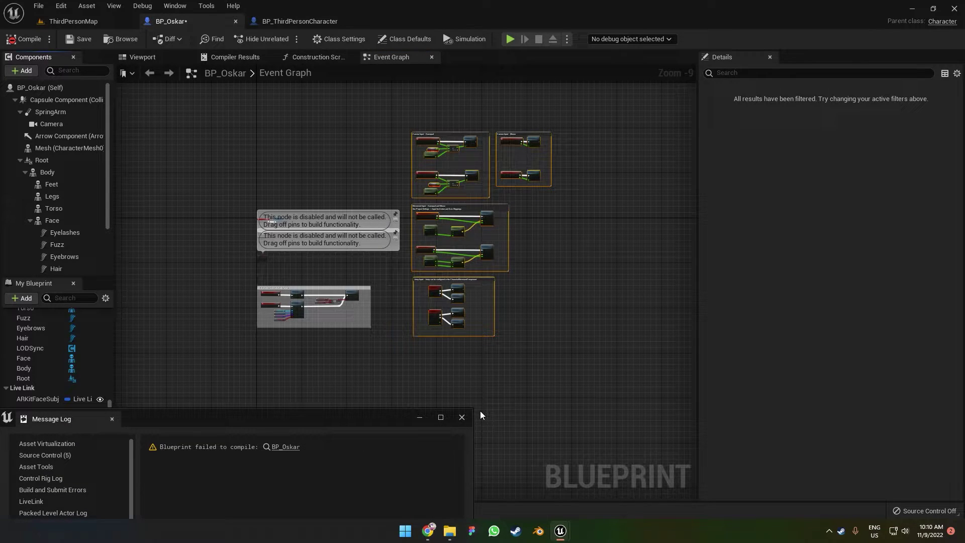
{"action": "left_click", "coordinate": [355, 368]}
{"action": "scroll", "coordinate": [454, 297], "scroll_direction": "up", "scroll_amount": 6}
{"action": "right_click_drag", "start_coordinate": [452, 177], "coordinate": [445, 357]}
{"action": "scroll", "coordinate": [358, 133], "scroll_direction": "up", "scroll_amount": 3}
{"action": "right_click_drag", "start_coordinate": [359, 129], "coordinate": [407, 184]}
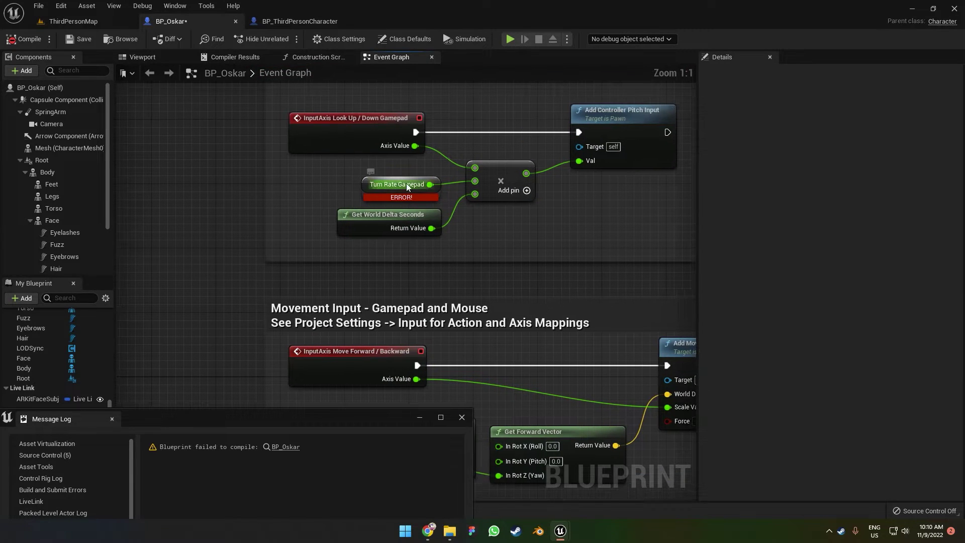
{"action": "left_click", "coordinate": [460, 417]}
Step: Add a new variable named TurnRateGamepad to BP_Oskar
{"action": "scroll", "coordinate": [88, 373], "scroll_direction": "down", "scroll_amount": 1}
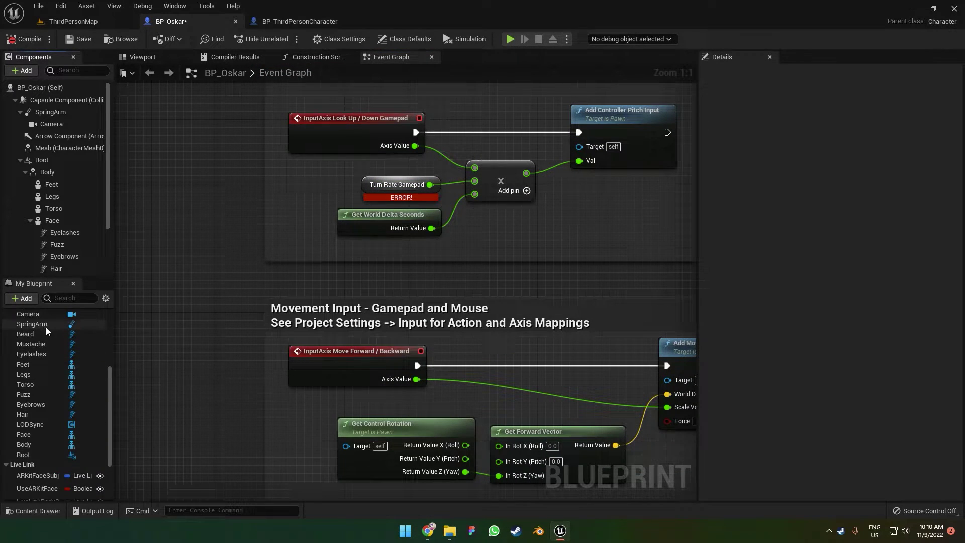
{"action": "scroll", "coordinate": [51, 334], "scroll_direction": "up", "scroll_amount": 5}
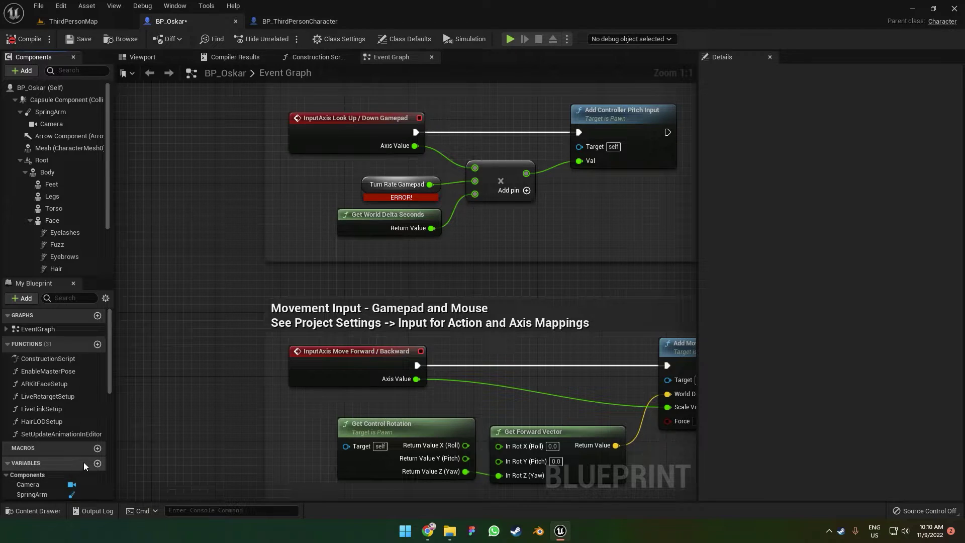
{"action": "scroll", "coordinate": [40, 460], "scroll_direction": "down", "scroll_amount": 2}
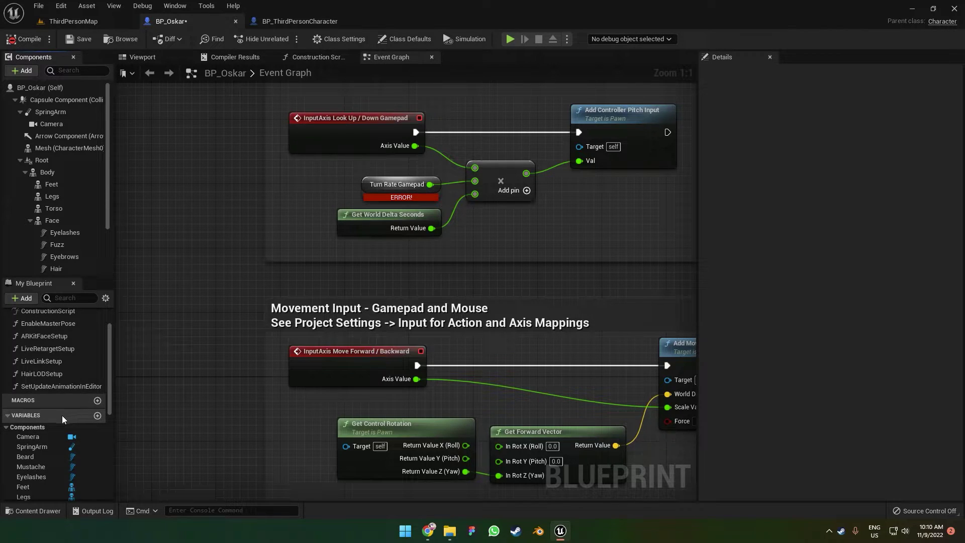
{"action": "left_click", "coordinate": [97, 416]}
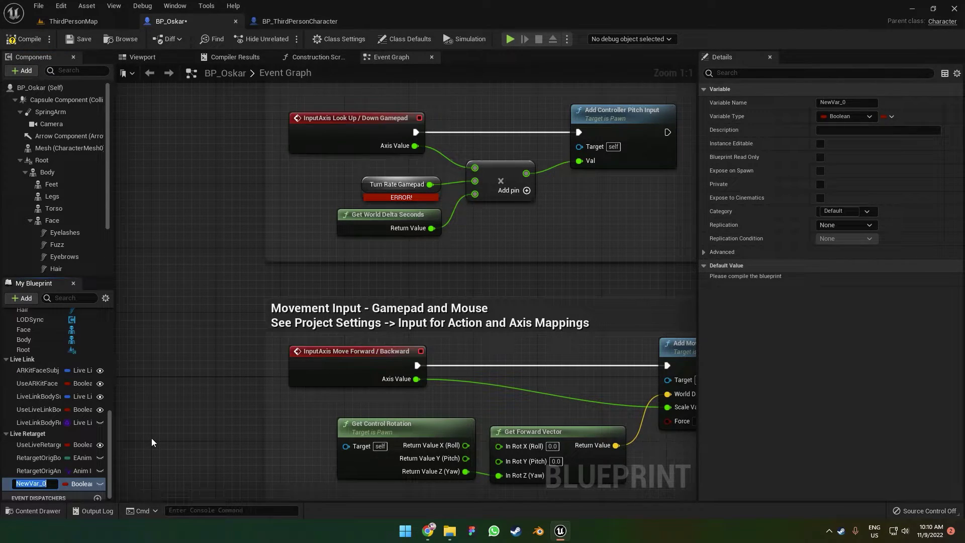
{"action": "type", "text": "tURN"}
{"action": "key", "text": "BackSpace"}
{"action": "key", "text": "BackSpace"}
{"action": "key", "text": "BackSpace"}
{"action": "key", "text": "BackSpace"}
{"action": "type", "text": "TurnRateGamepad"}
{"action": "key", "text": "Return"}
Step: Change the TurnRateGamepad variable's type to Float, accept the type change and dismiss the blueprint search
{"action": "left_click", "coordinate": [81, 483]}
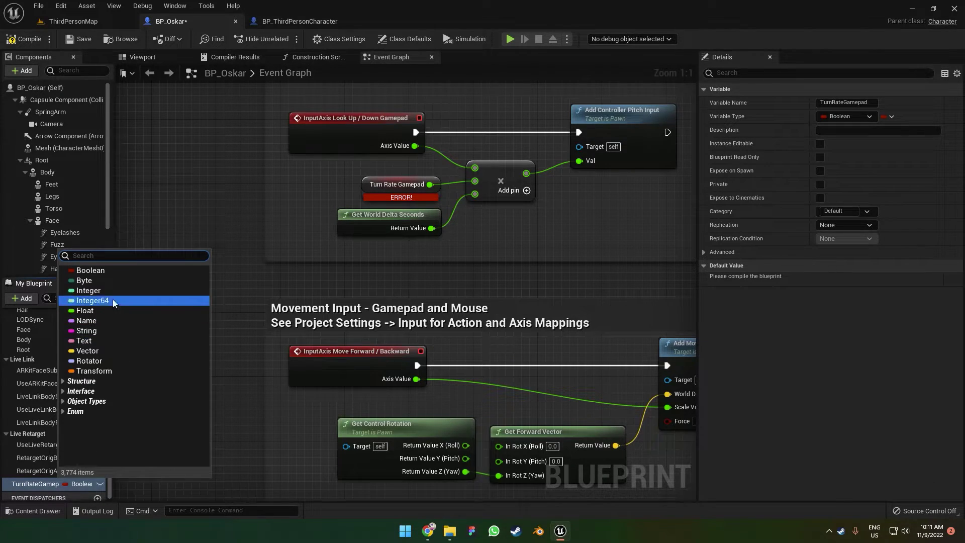
{"action": "left_click", "coordinate": [92, 308]}
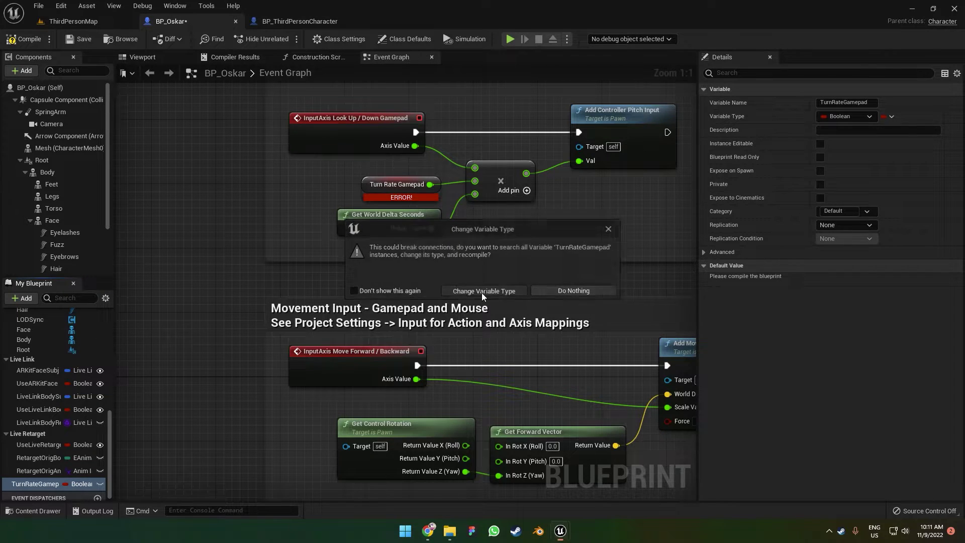
{"action": "left_click", "coordinate": [482, 292]}
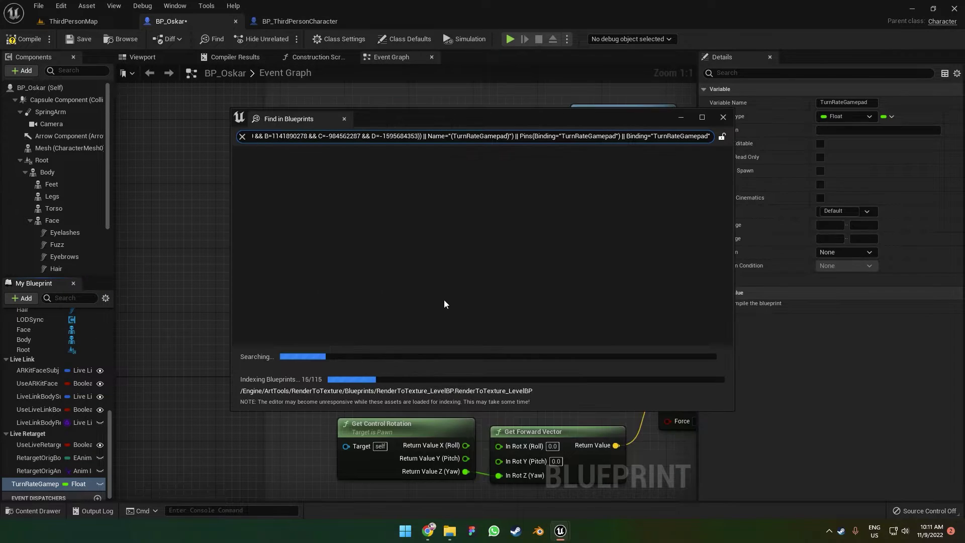
{"action": "left_click", "coordinate": [728, 117]}
Step: Compile BP_Oskar and playtest the level, moving the character forward
{"action": "left_click", "coordinate": [17, 43]}
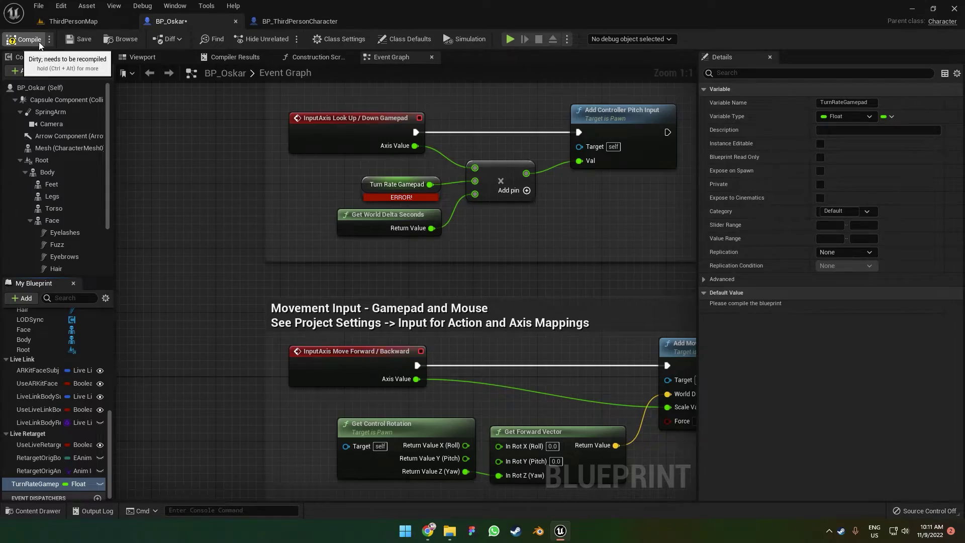
{"action": "left_click", "coordinate": [510, 39]}
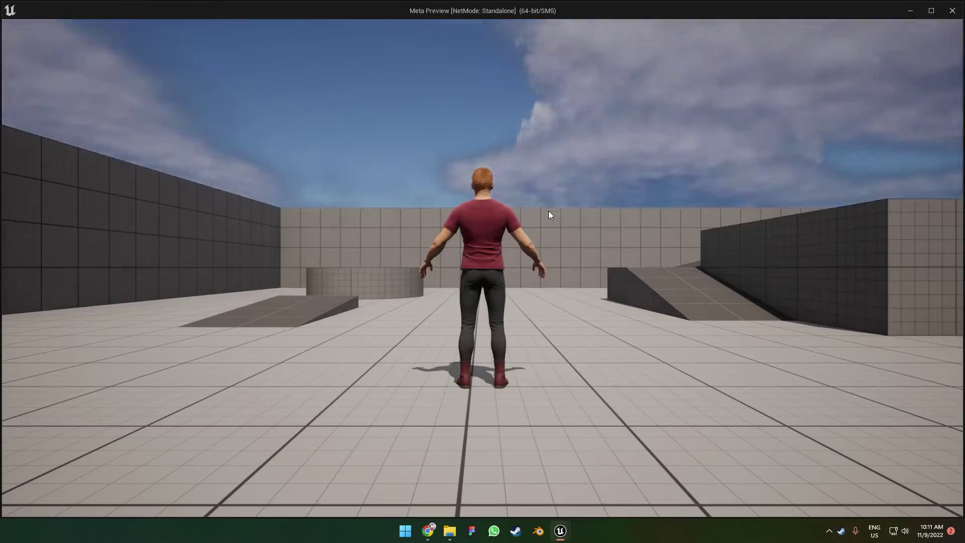
{"action": "key", "text": "w"}
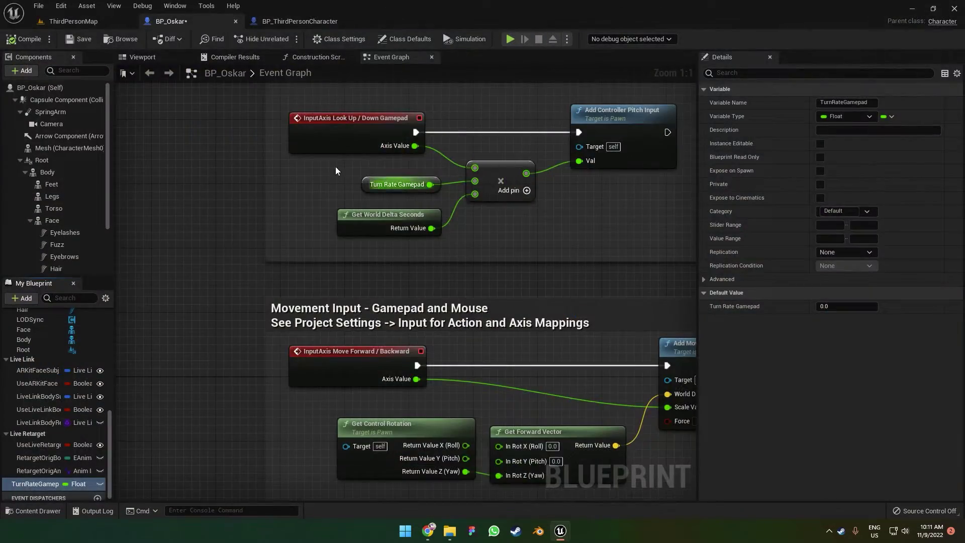
Step: Locate the skeletal mesh asset used by BP_Oskar's Body component in the project content
{"action": "left_click", "coordinate": [41, 159]}
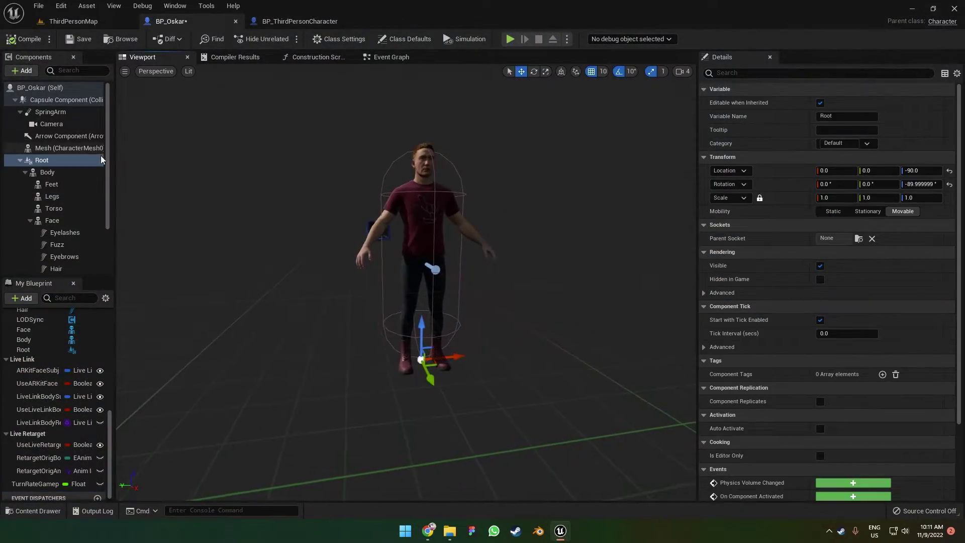
{"action": "left_click", "coordinate": [47, 172]}
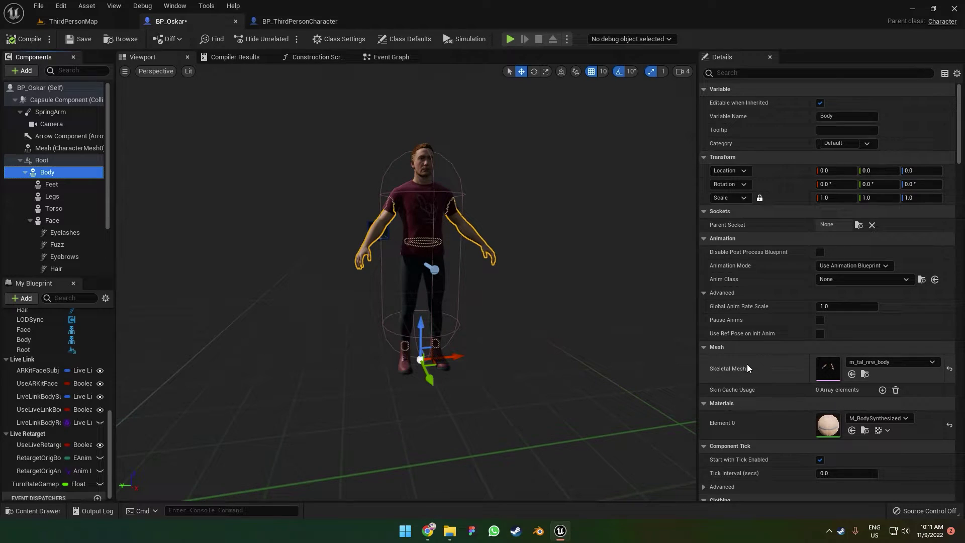
{"action": "left_click", "coordinate": [865, 374]}
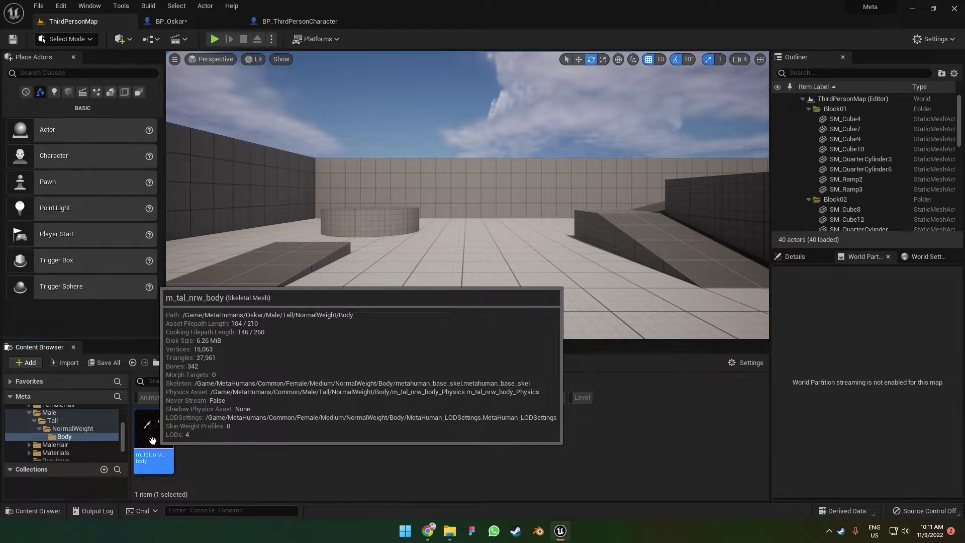
Step: Assign the SK_Mannequin skeleton to the m_tal_nrw_body skeletal mesh and merge all the listed bones into it
{"action": "right_click", "coordinate": [170, 434]}
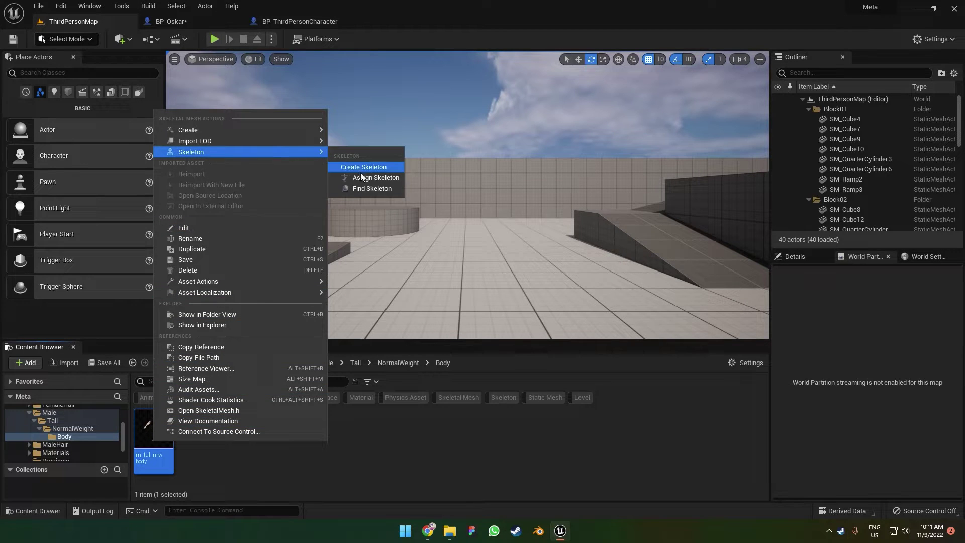
{"action": "left_click", "coordinate": [401, 193]}
{"action": "left_click", "coordinate": [417, 219]}
{"action": "left_click_drag", "start_coordinate": [381, 226], "coordinate": [174, 234]}
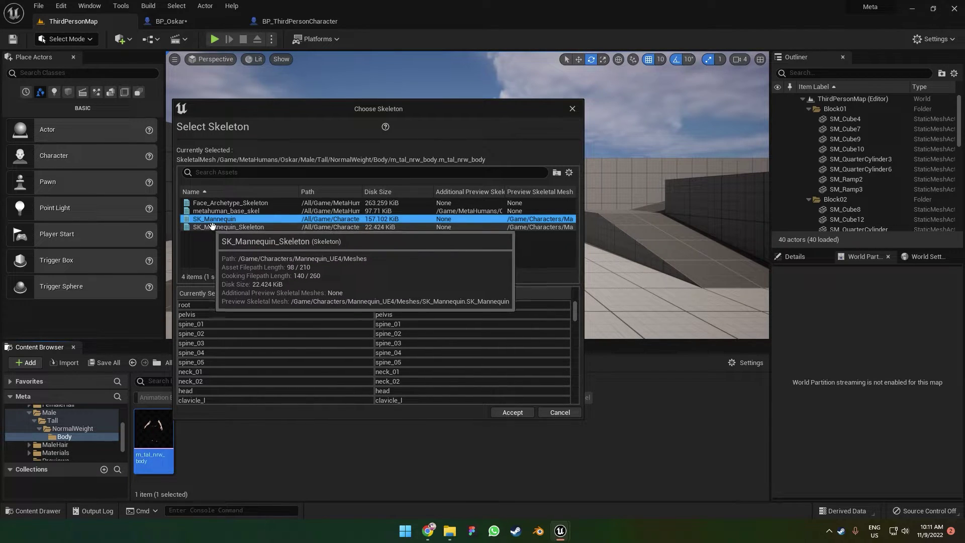
{"action": "left_click", "coordinate": [245, 227]}
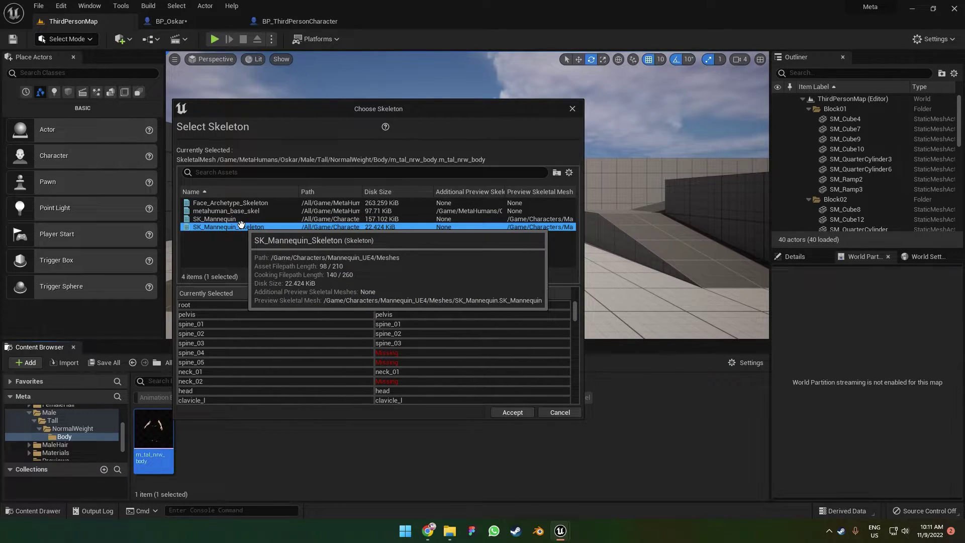
{"action": "left_click", "coordinate": [241, 218]}
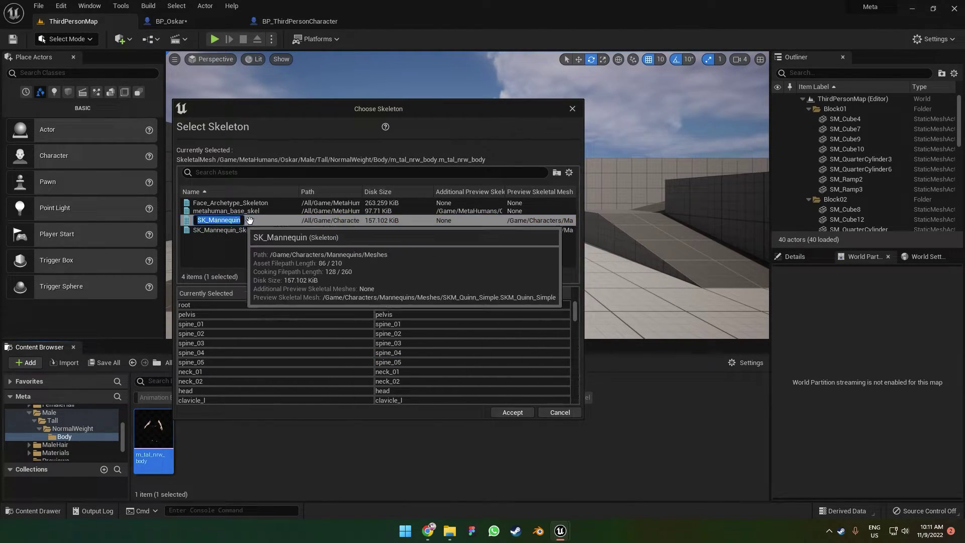
{"action": "left_click", "coordinate": [510, 413]}
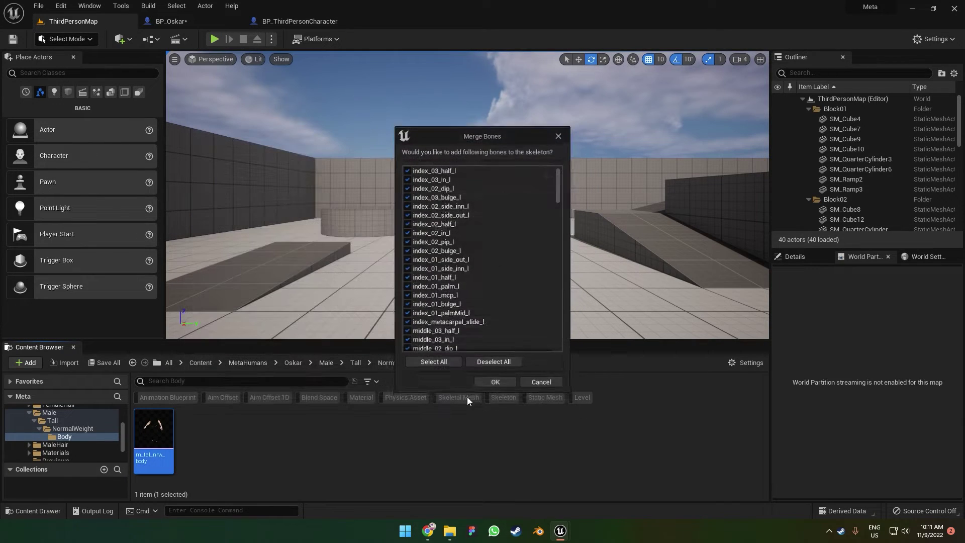
{"action": "left_click", "coordinate": [495, 384]}
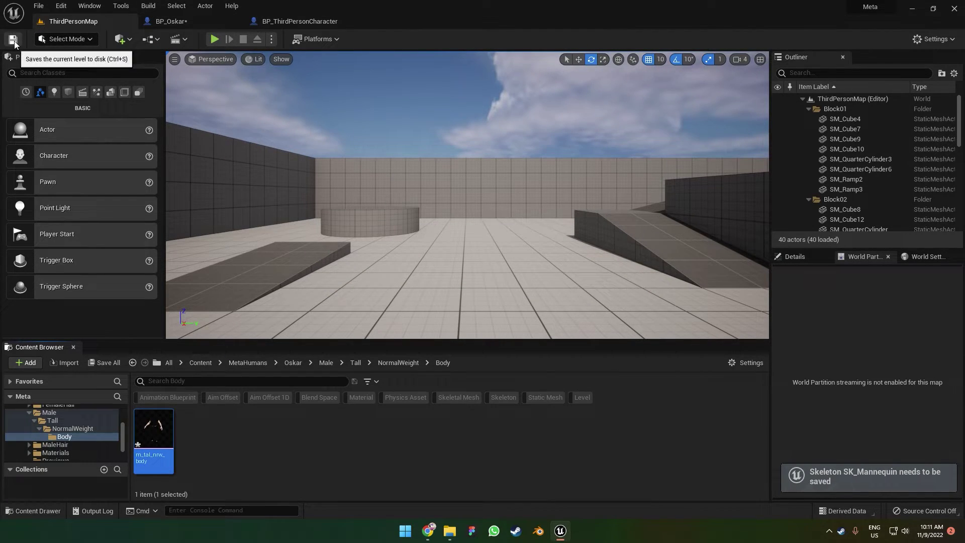
Step: Save BP_Oskar and set the Body component's Anim Class to ABP_Manny
{"action": "left_click", "coordinate": [185, 23]}
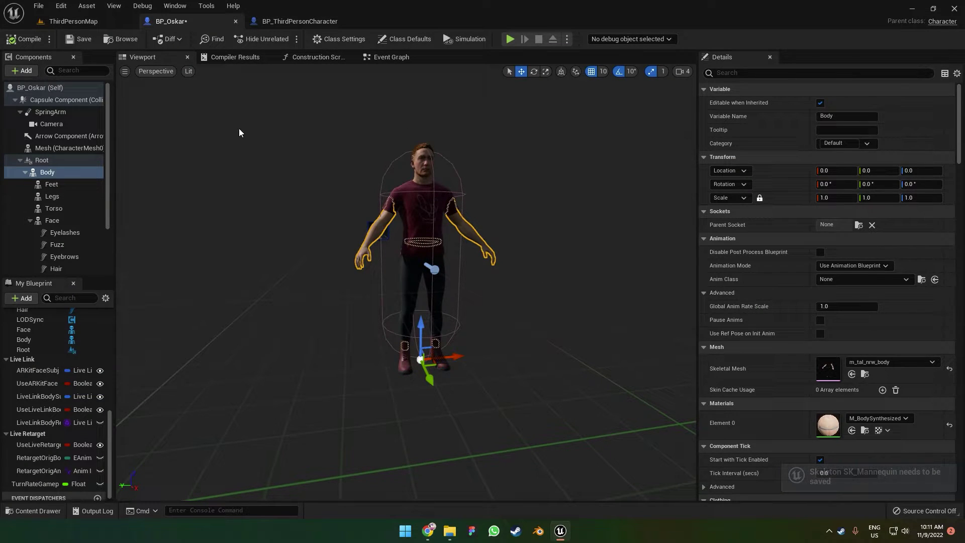
{"action": "left_click", "coordinate": [76, 39]}
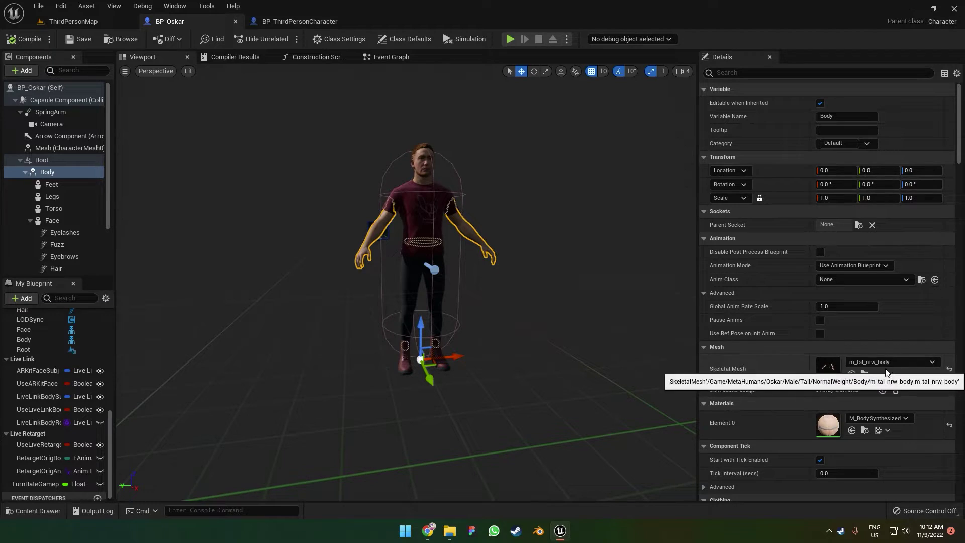
{"action": "left_click", "coordinate": [846, 280]}
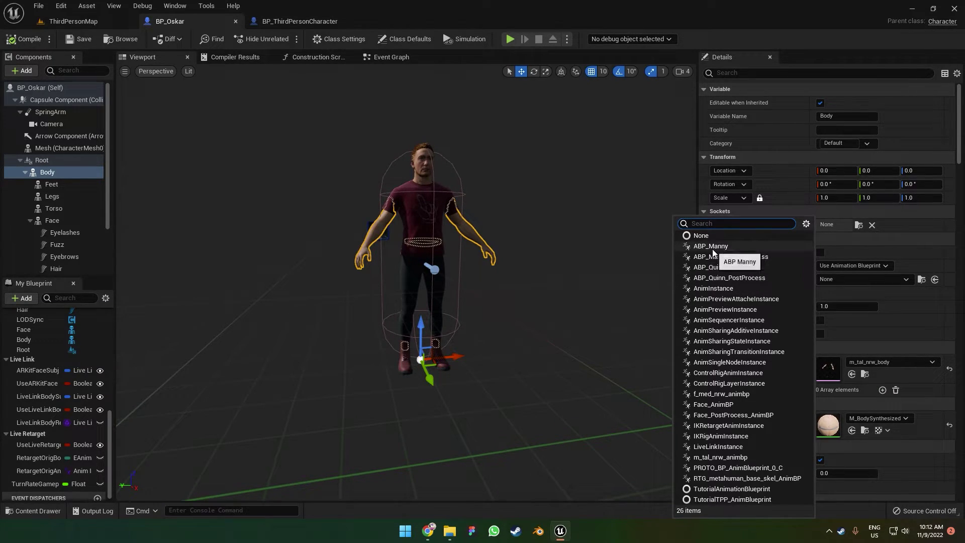
{"action": "left_click", "coordinate": [710, 246]}
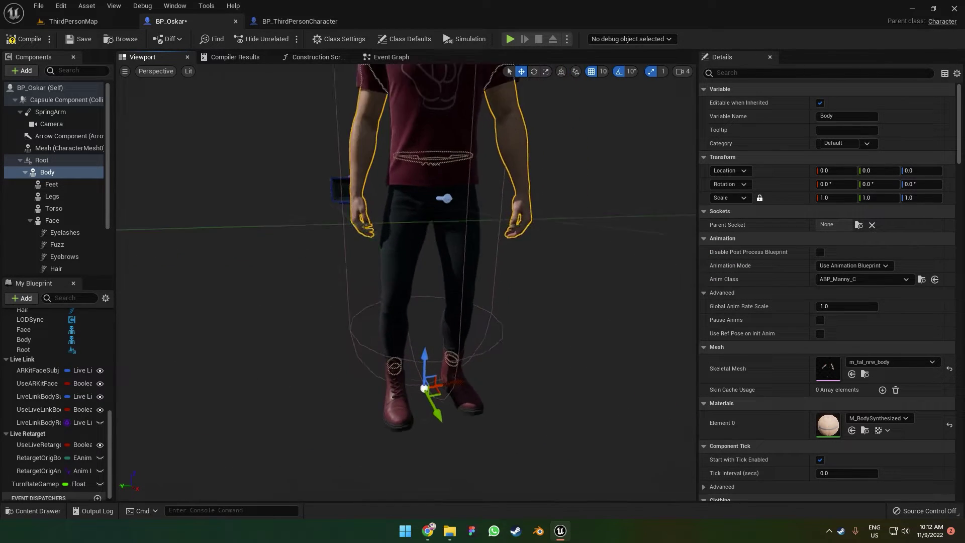
Step: Try ABP_Quinn as the Body component's Anim Class and switch back to ABP_Manny
{"action": "left_click", "coordinate": [855, 280]}
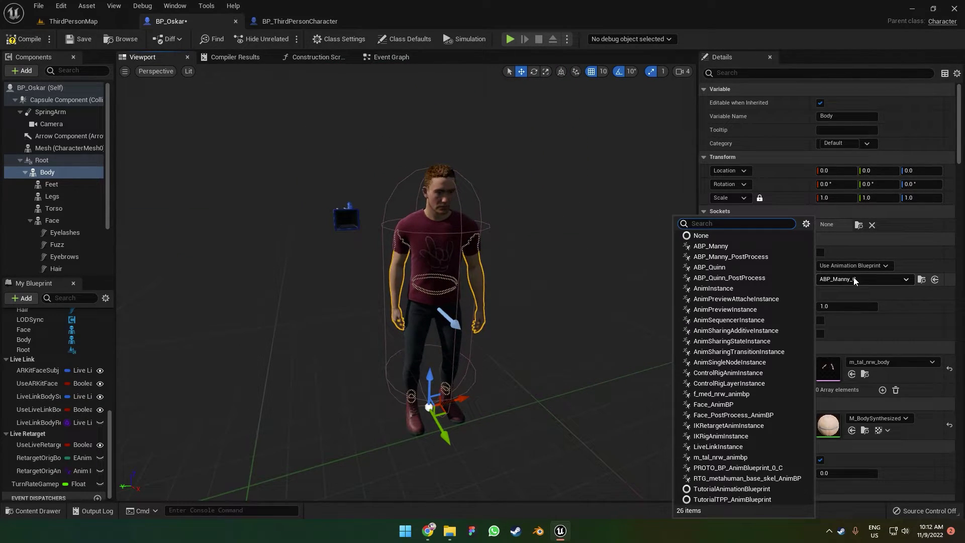
{"action": "left_click", "coordinate": [710, 267]}
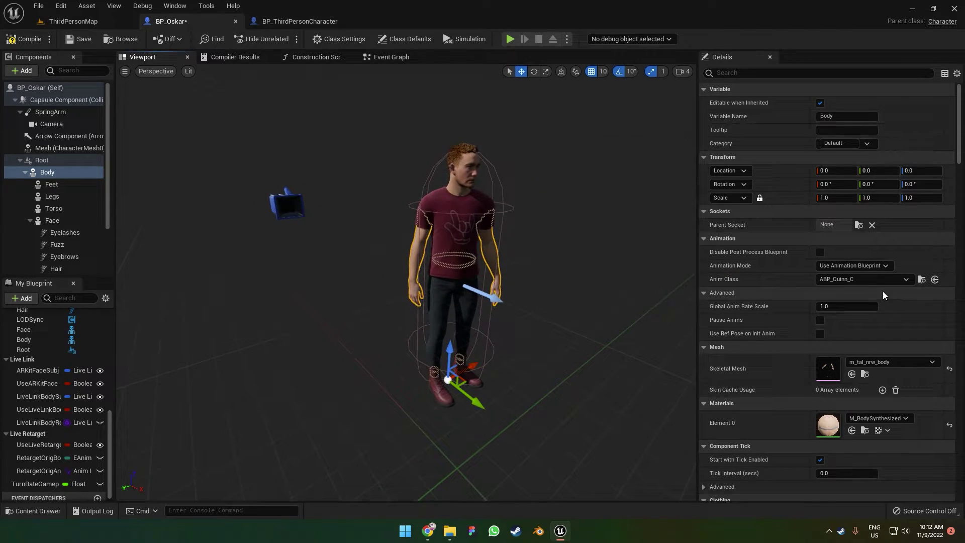
{"action": "left_click", "coordinate": [856, 280]}
{"action": "left_click", "coordinate": [710, 246]}
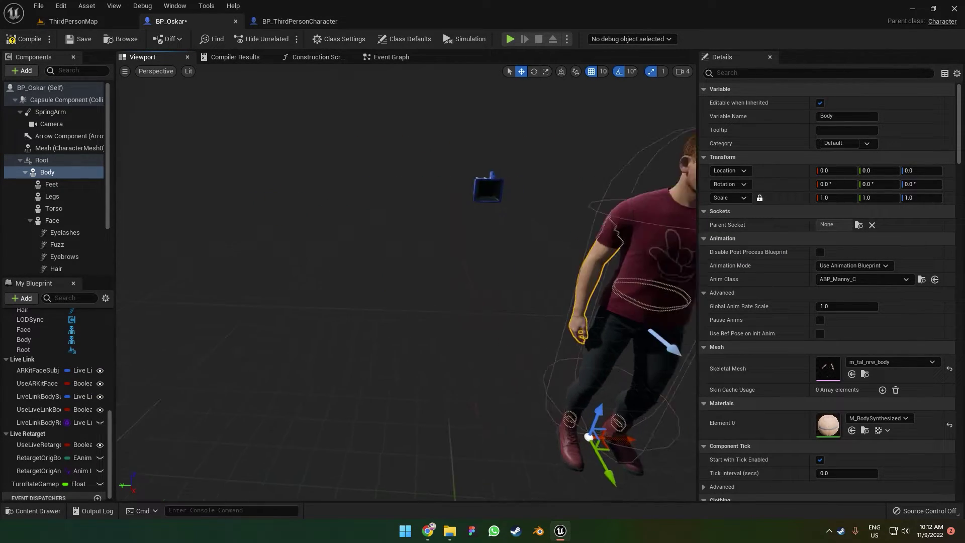
Step: Playtest the level, running and jumping with the character around the ramp and the round platform to check the animations
{"action": "right_click_drag", "start_coordinate": [553, 211], "coordinate": [538, 214]}
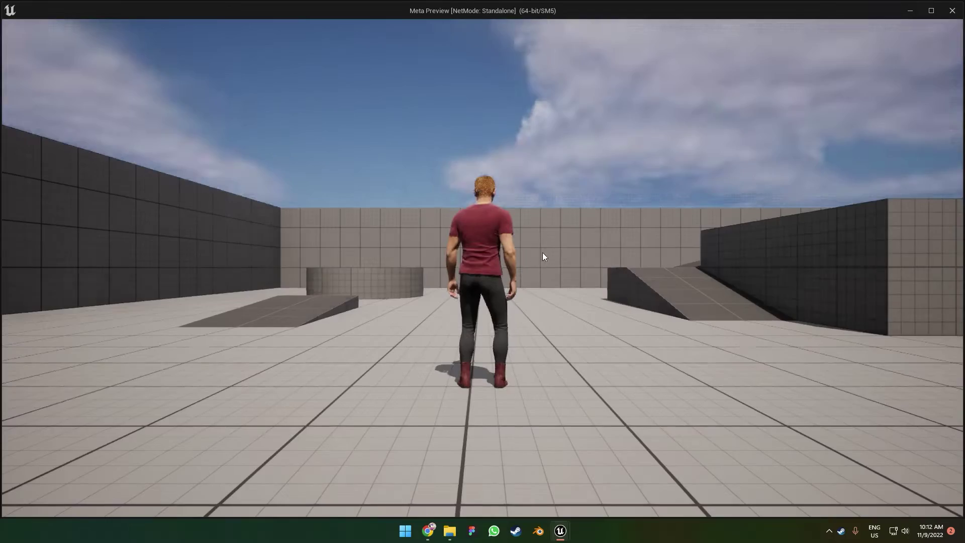
{"action": "left_click", "coordinate": [542, 252]}
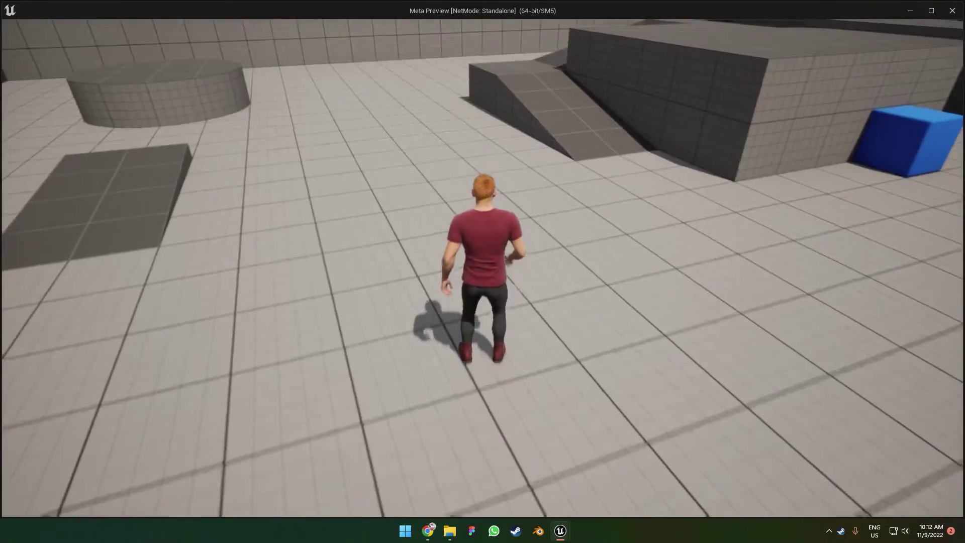
{"action": "key", "text": "w"}
{"action": "key", "text": "space"}
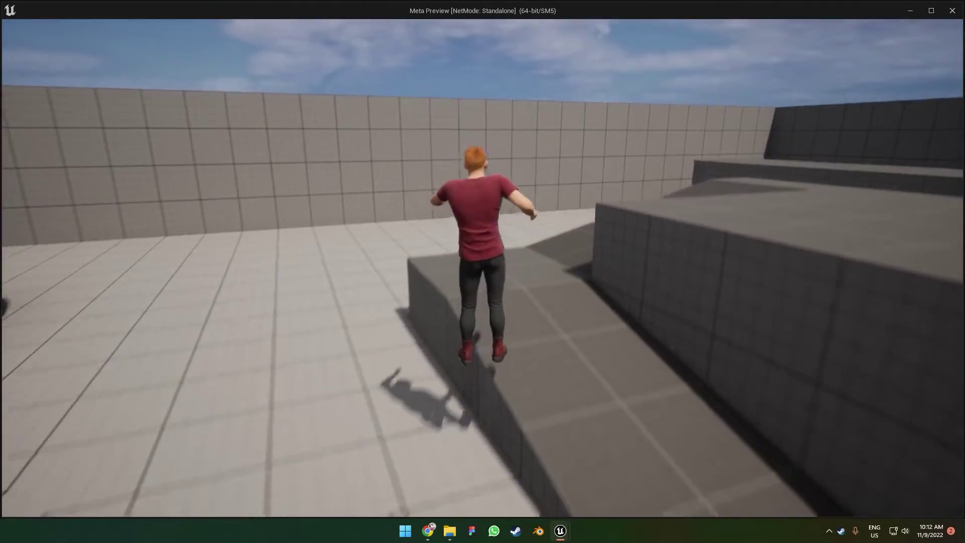
{"action": "key", "text": "w"}
{"action": "key", "text": "space"}
{"action": "key", "text": "space"}
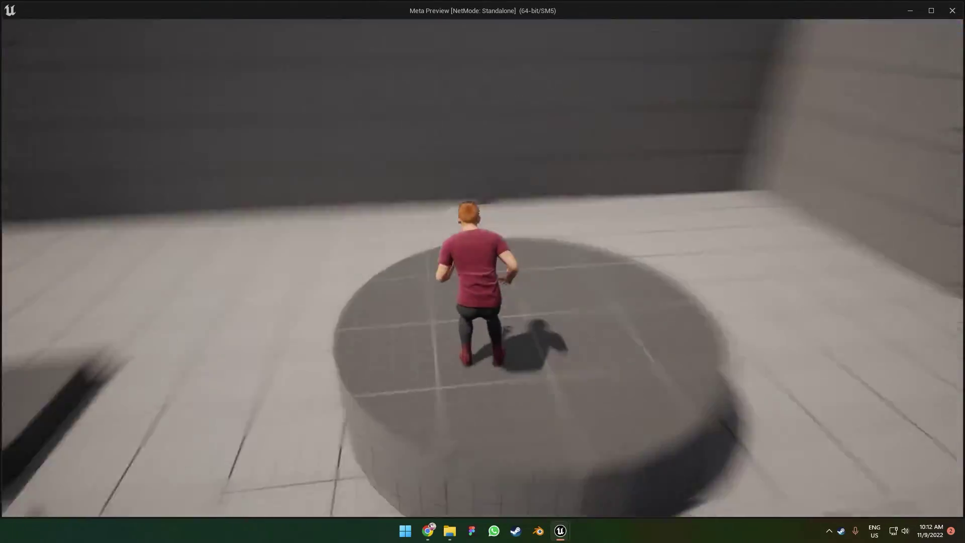
{"action": "key", "text": "space"}
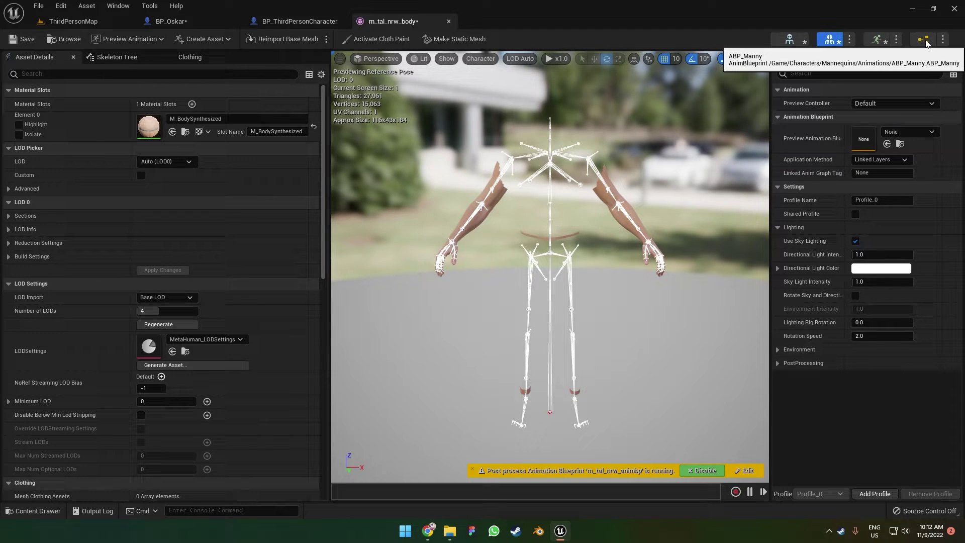
Step: Open the AnimGraph of ABP_Manny and move the Control Rig node with its NOT and Is Falling nodes below the pose chain
{"action": "left_click", "coordinate": [925, 40]}
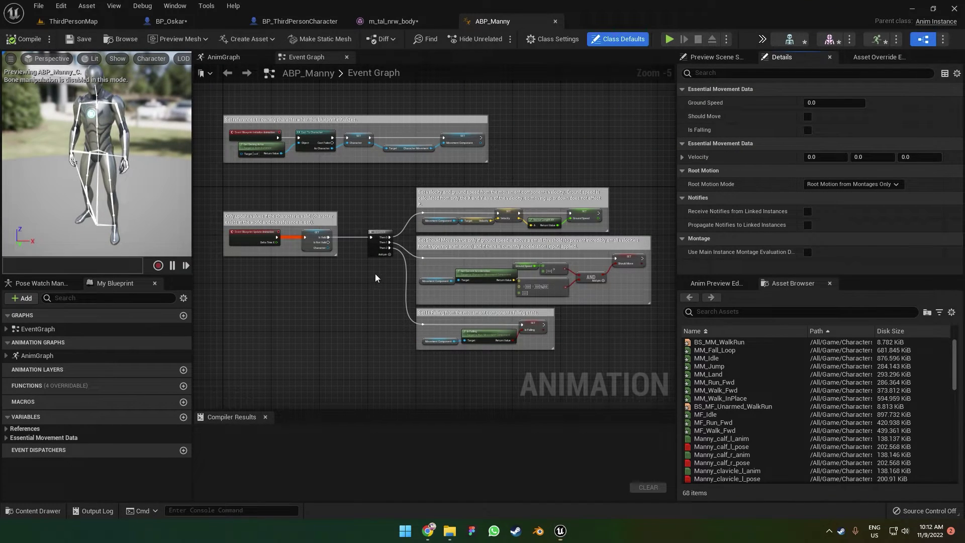
{"action": "left_click", "coordinate": [221, 57]}
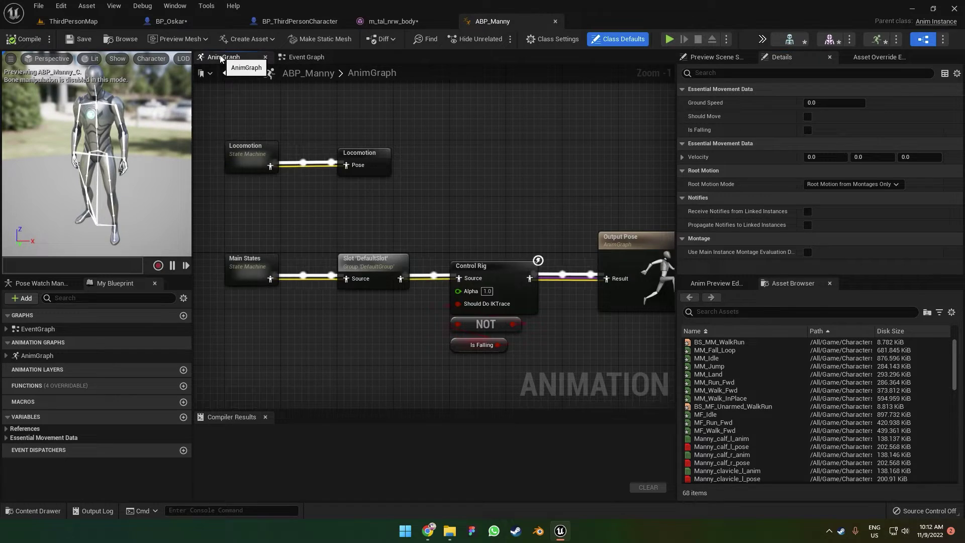
{"action": "scroll", "coordinate": [506, 249], "scroll_direction": "up", "scroll_amount": 2}
{"action": "left_click", "coordinate": [457, 204]}
{"action": "left_click_drag", "start_coordinate": [459, 194], "coordinate": [464, 302]}
{"action": "right_click_drag", "start_coordinate": [474, 279], "coordinate": [438, 235]}
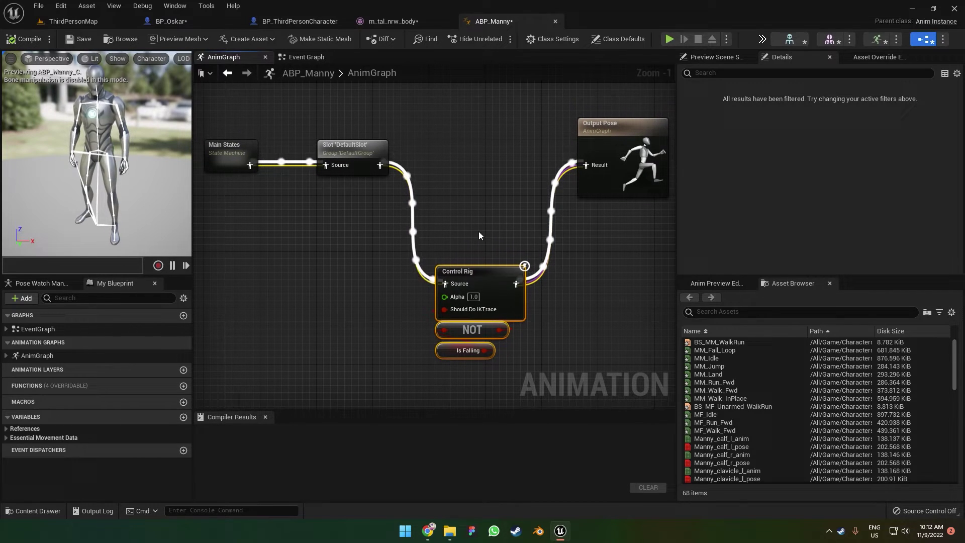
Step: Bypass the Control Rig by connecting the Slot 'DefaultSlot' output directly to the Output Pose, and compile the animation blueprint
{"action": "left_click", "coordinate": [382, 165], "text": "alt"}
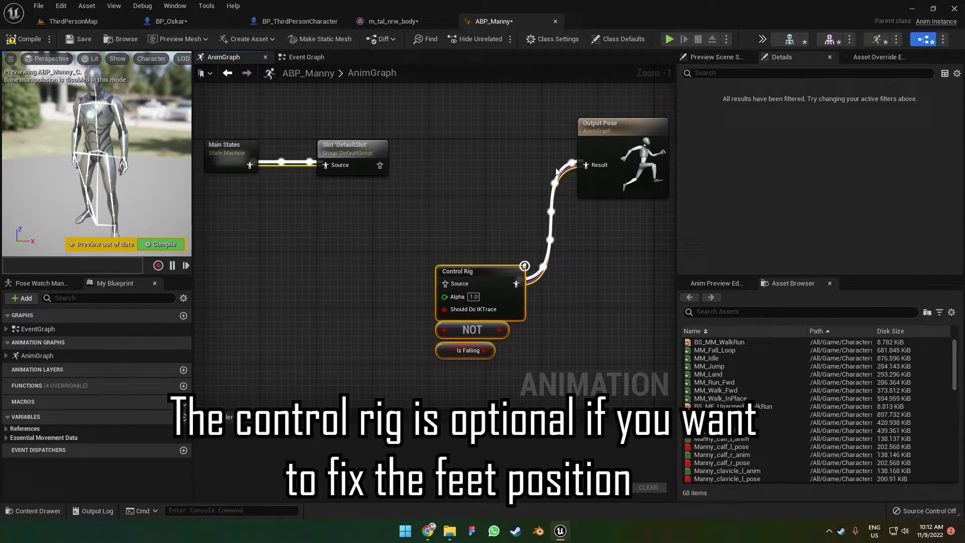
{"action": "left_click", "coordinate": [587, 165], "text": "alt"}
{"action": "left_click_drag", "start_coordinate": [587, 165], "coordinate": [349, 158]}
{"action": "left_click", "coordinate": [160, 244]}
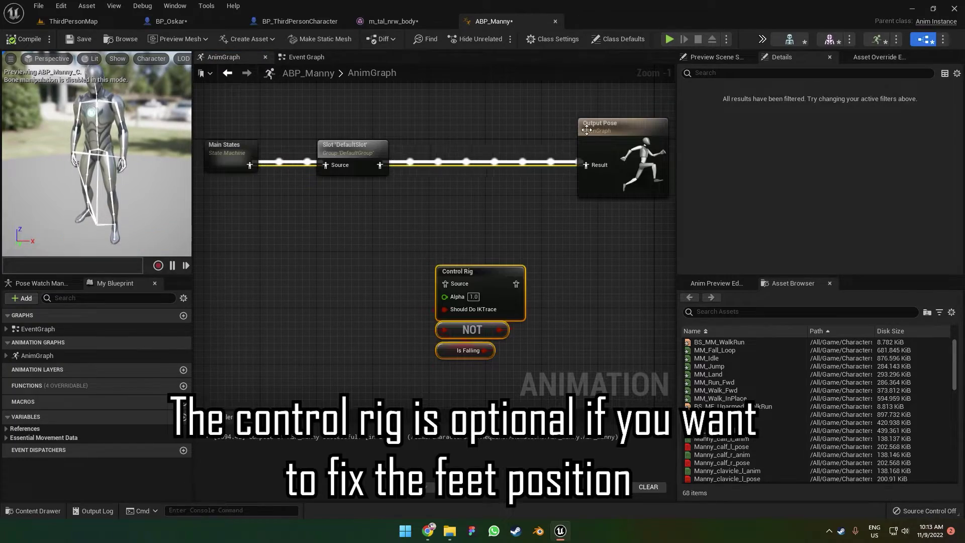
Step: Playtest the character in the standalone preview, running and jumping to check the animation without the Control Rig
{"action": "left_click", "coordinate": [671, 40]}
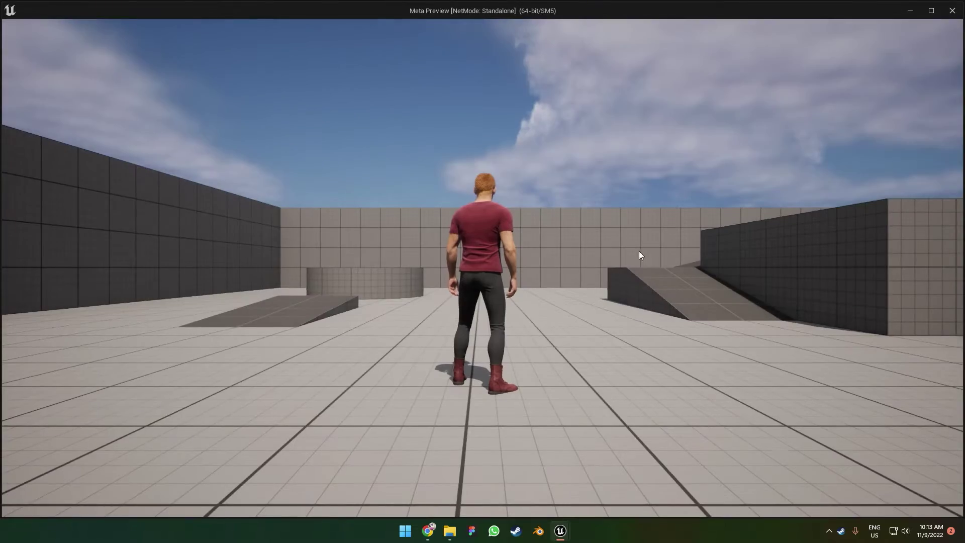
{"action": "left_click", "coordinate": [639, 256]}
{"action": "key", "text": "w"}
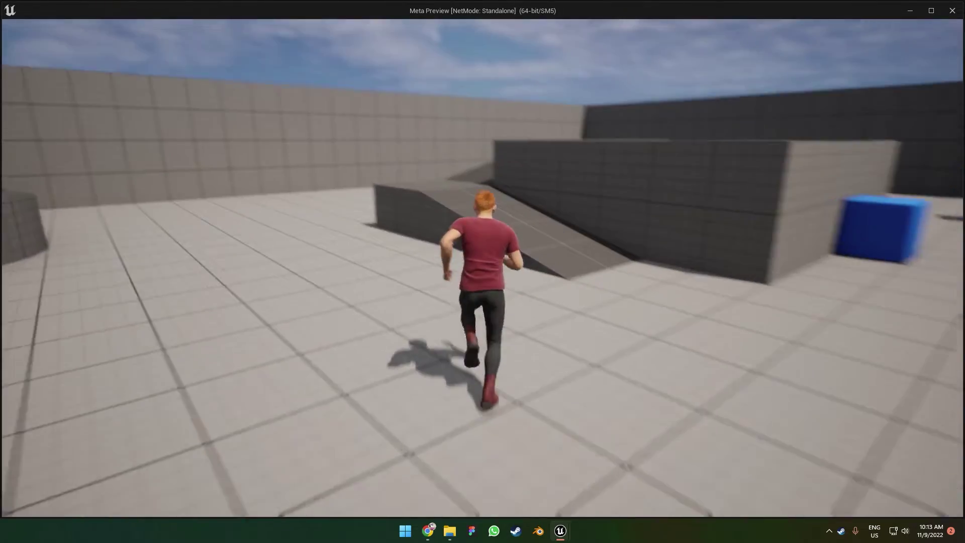
{"action": "key", "text": "space"}
{"action": "key", "text": "Escape"}
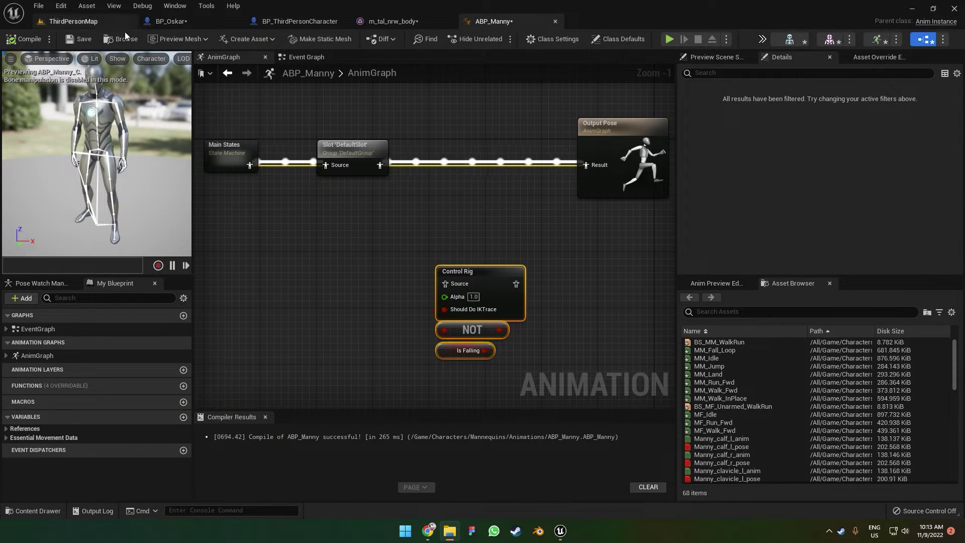
Step: Play ThirdPersonMap in the level viewport, run the character around to check how it turns, and stop the session
{"action": "left_click", "coordinate": [66, 22]}
{"action": "left_click", "coordinate": [214, 38]}
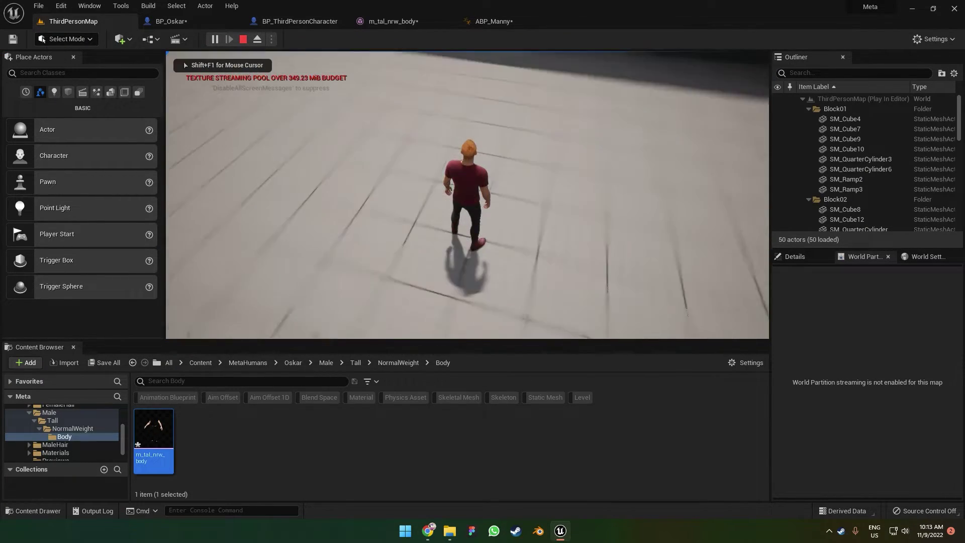
{"action": "key", "text": "w"}
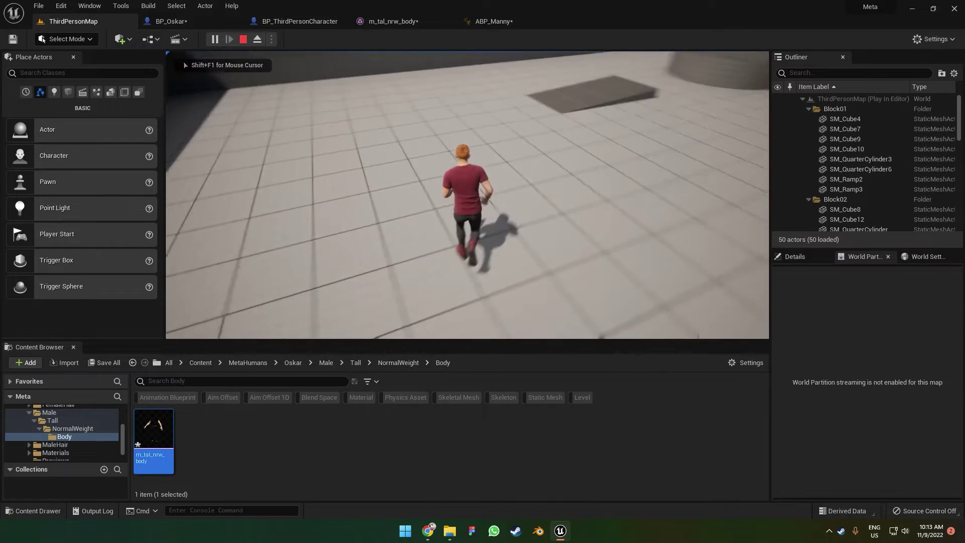
{"action": "key", "text": "Escape"}
{"action": "right_click_drag", "start_coordinate": [437, 328], "coordinate": [424, 326]}
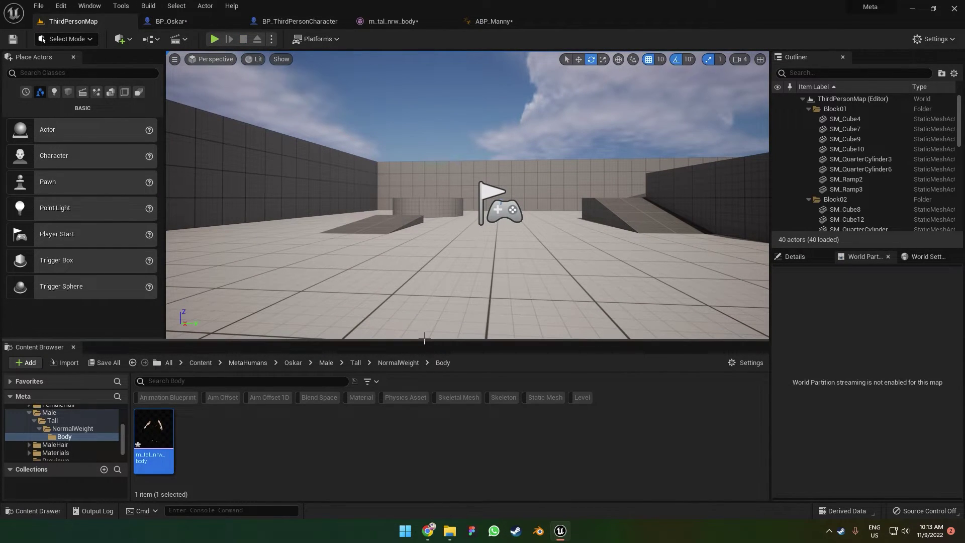
Step: Enable Orient Rotation to Movement on BP_Oskar's Character Movement component
{"action": "left_click", "coordinate": [170, 21]}
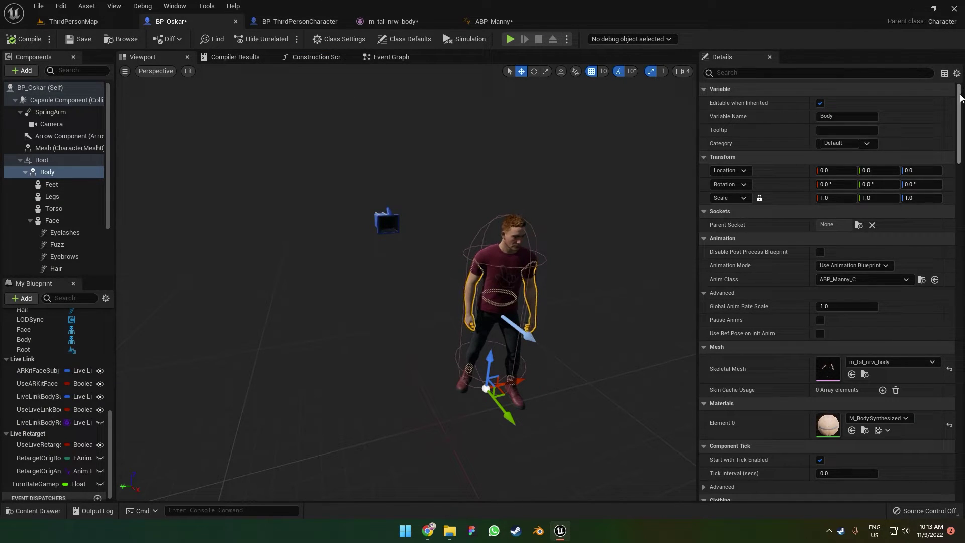
{"action": "scroll", "coordinate": [960, 97], "scroll_direction": "down", "scroll_amount": 5}
{"action": "scroll", "coordinate": [60, 226], "scroll_direction": "down", "scroll_amount": 2}
{"action": "left_click", "coordinate": [70, 254]}
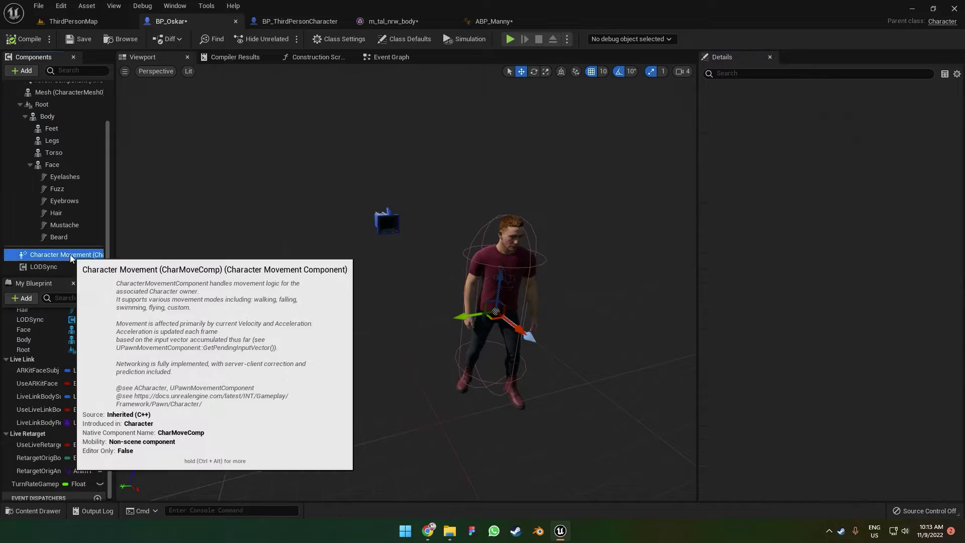
{"action": "left_click_drag", "start_coordinate": [961, 196], "coordinate": [963, 339]}
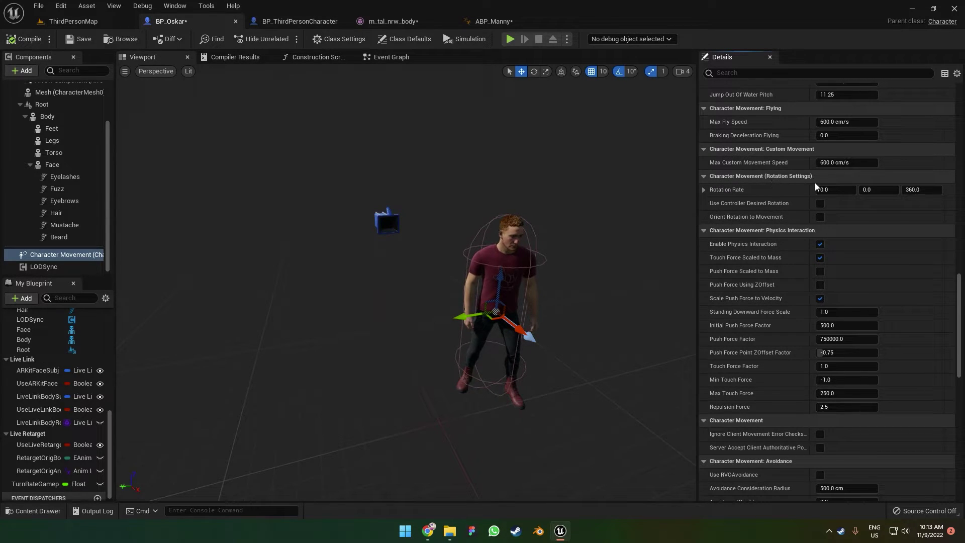
{"action": "left_click", "coordinate": [761, 75]}
{"action": "type", "text": "orient"}
{"action": "left_click", "coordinate": [819, 102]}
Step: Disable Use Controller Rotation Yaw in BP_Oskar's class defaults
{"action": "scroll", "coordinate": [115, 114], "scroll_direction": "up", "scroll_amount": 3}
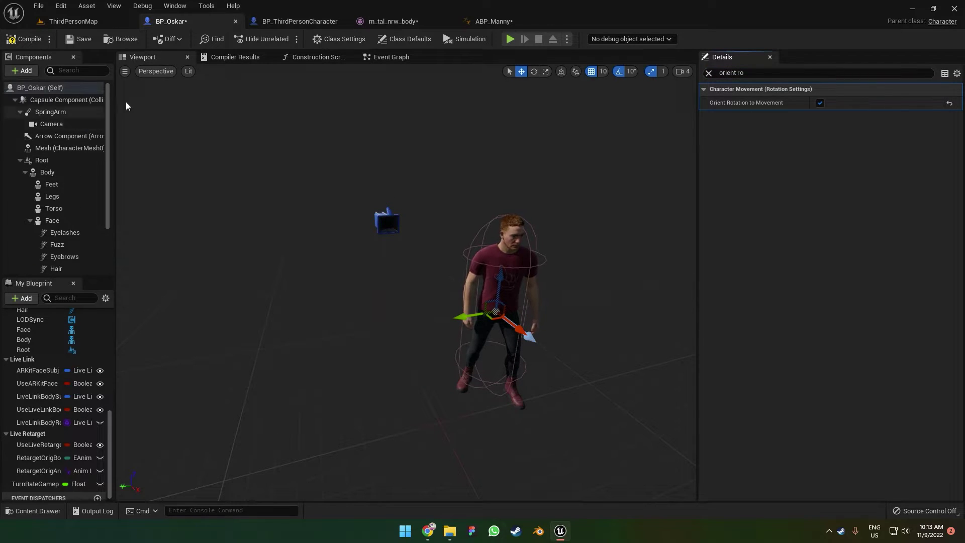
{"action": "left_click", "coordinate": [399, 42]}
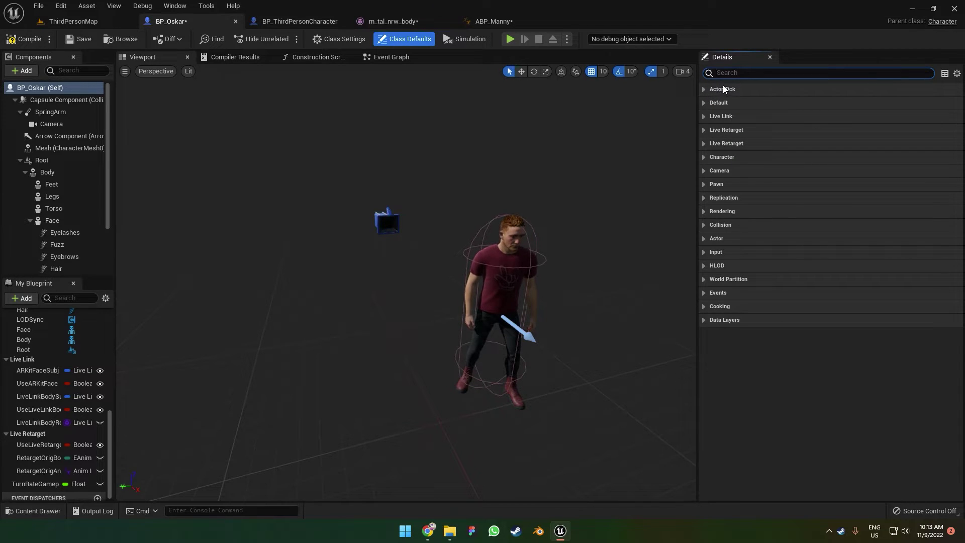
{"action": "type", "text": "yaw"}
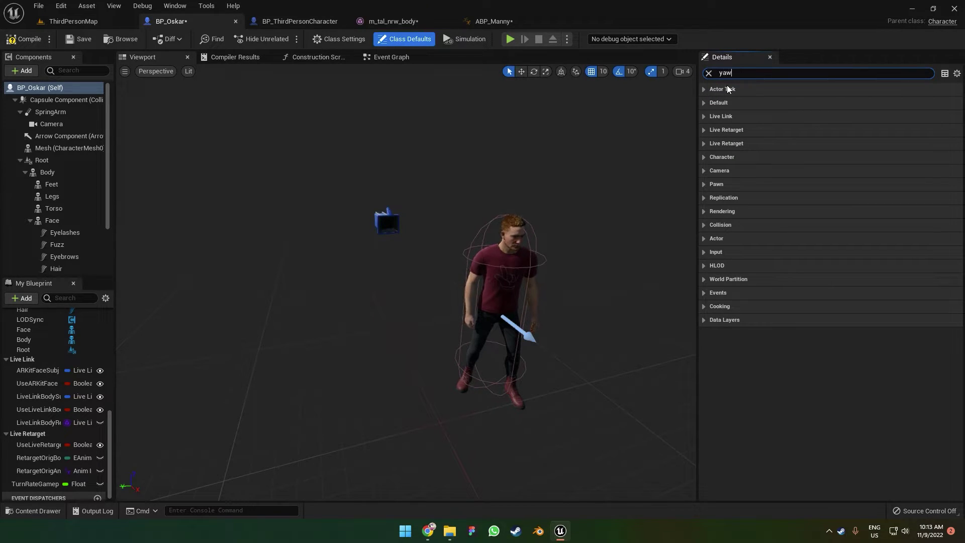
{"action": "left_click", "coordinate": [820, 103]}
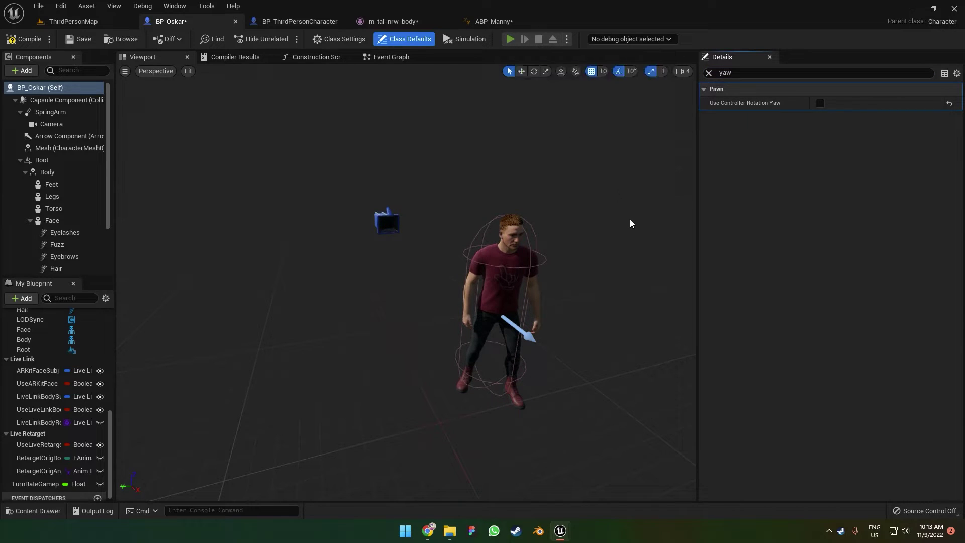
Step: Playtest running forward and backward to check that the character turns toward its movement direction
{"action": "key", "text": "w"}
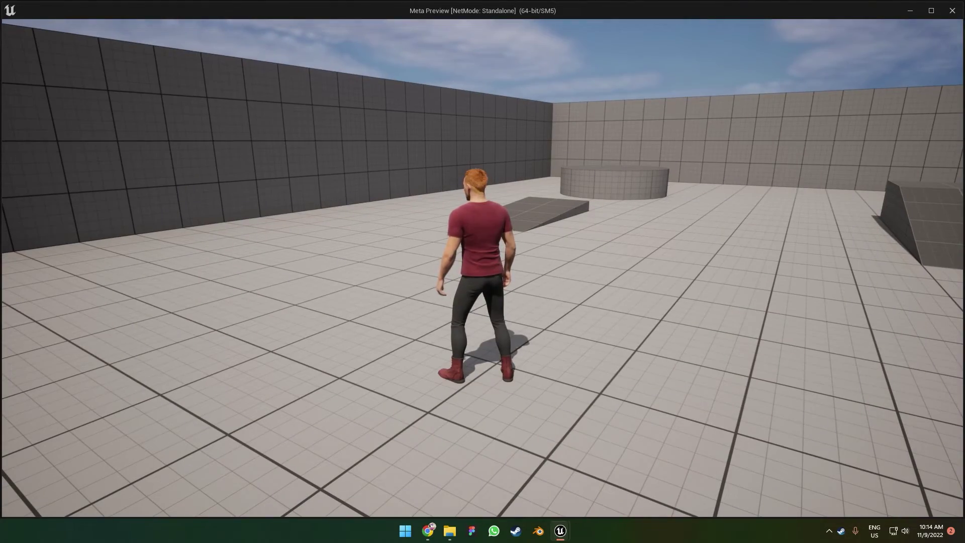
{"action": "key", "text": "s"}
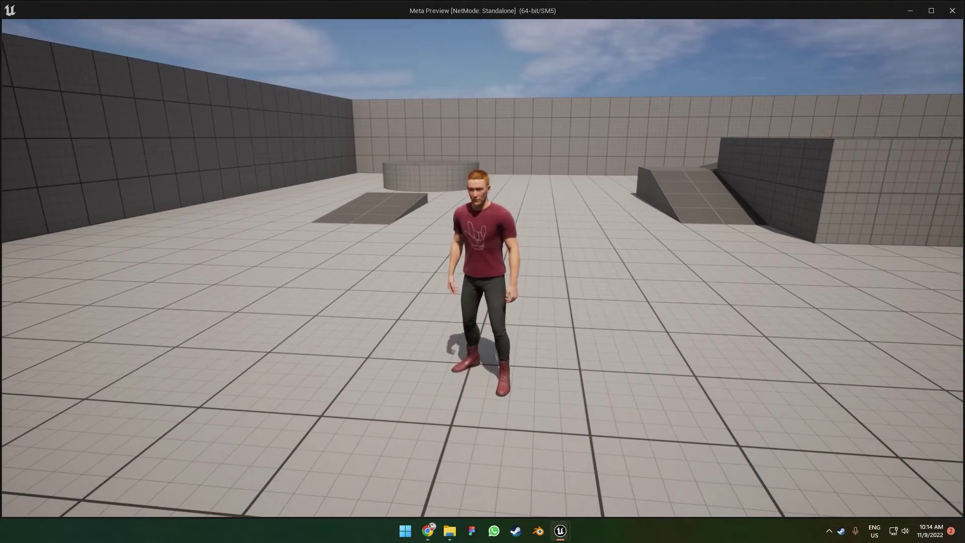
{"action": "key", "text": "Escape"}
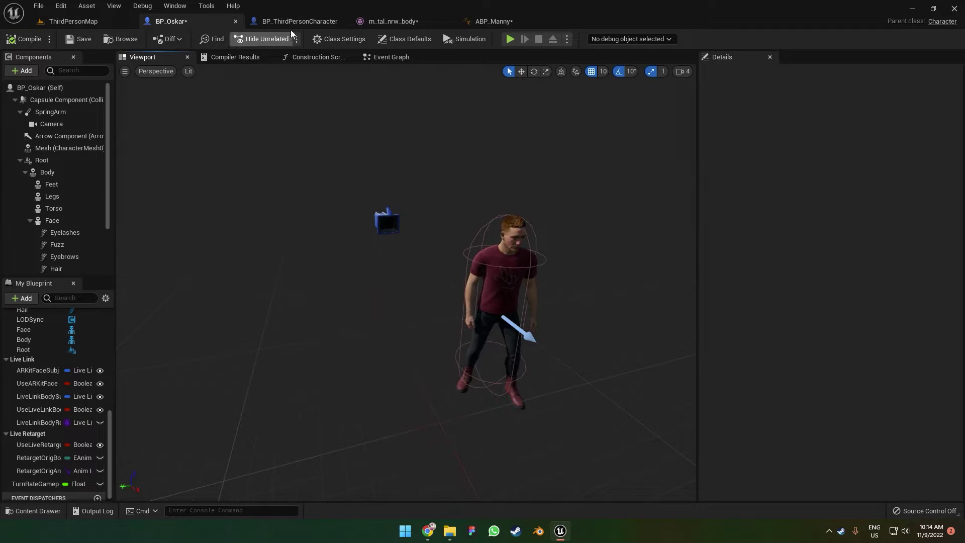
Step: Undock BP_ThirdPersonCharacter into a full-height window of its own and display its Character Movement settings
{"action": "left_click_drag", "start_coordinate": [303, 21], "coordinate": [298, 153]}
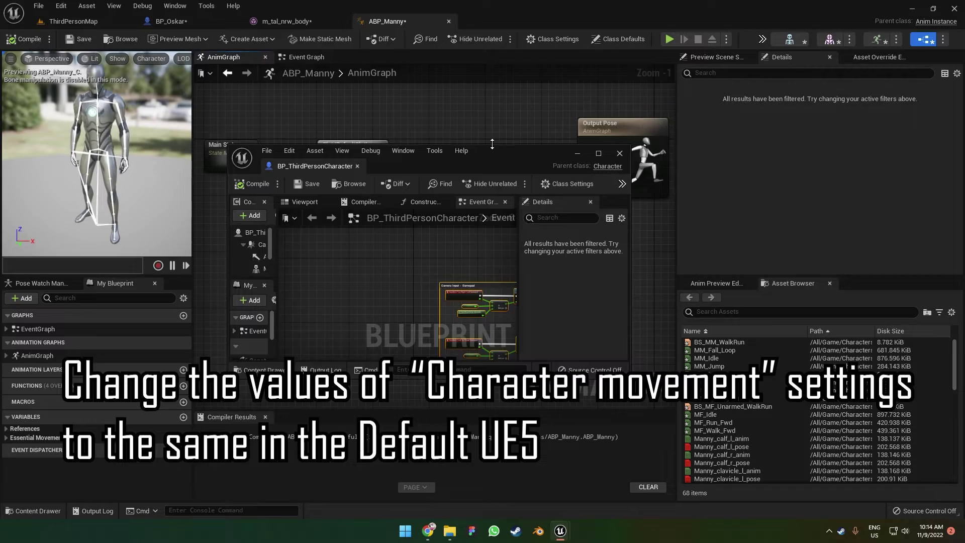
{"action": "left_click_drag", "start_coordinate": [492, 144], "coordinate": [493, 2]}
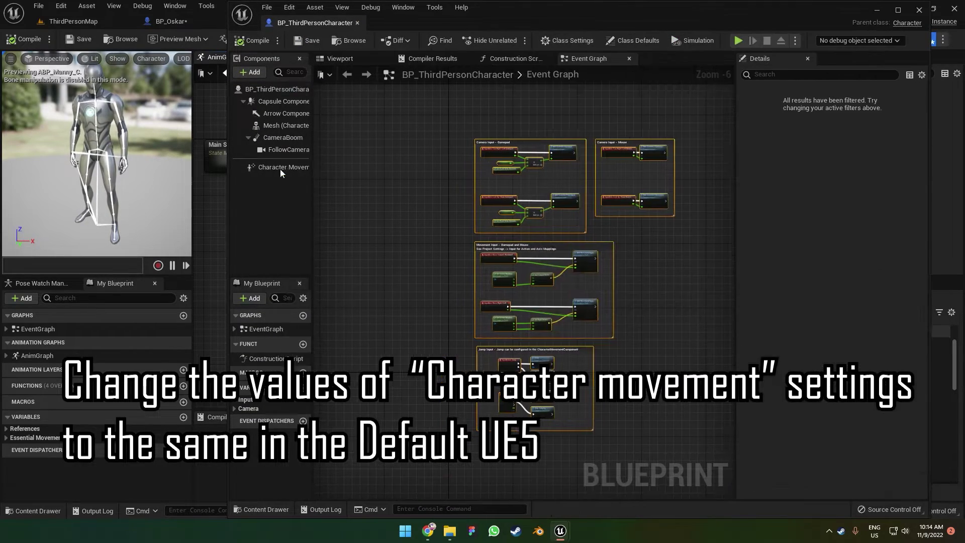
{"action": "left_click", "coordinate": [280, 169]}
{"action": "left_click_drag", "start_coordinate": [312, 196], "coordinate": [397, 196]}
Step: Undock BP_Oskar into a window beside BP_ThirdPersonCharacter and display its full, unfiltered Character Movement settings
{"action": "left_click_drag", "start_coordinate": [171, 22], "coordinate": [180, 79]}
{"action": "left_click_drag", "start_coordinate": [226, 69], "coordinate": [226, 2]}
{"action": "left_click_drag", "start_coordinate": [167, 204], "coordinate": [324, 206]}
{"action": "scroll", "coordinate": [195, 215], "scroll_direction": "down", "scroll_amount": 3}
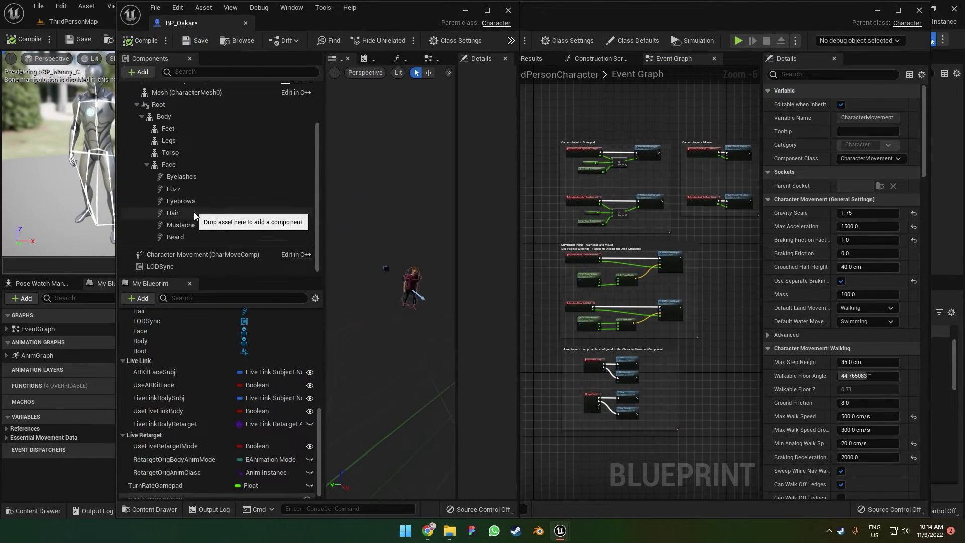
{"action": "left_click", "coordinate": [182, 255]}
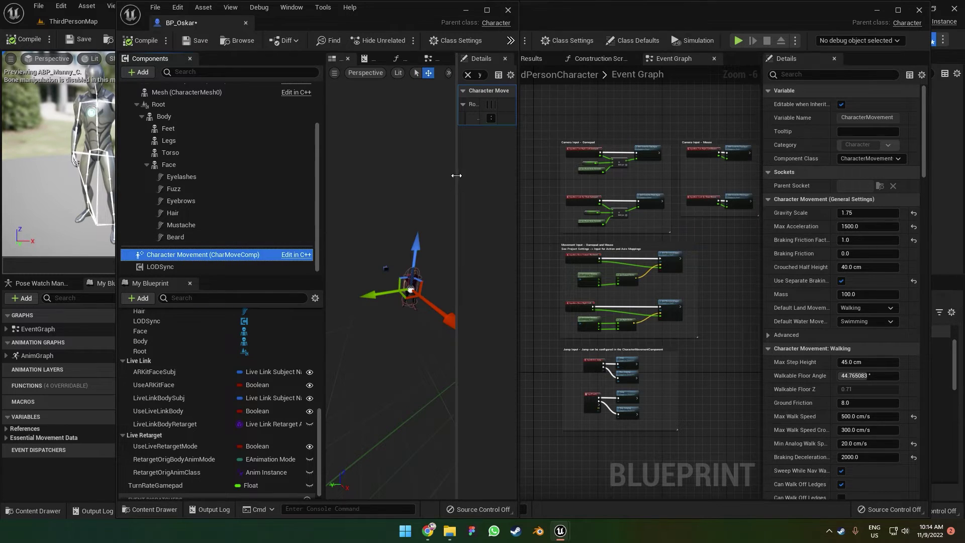
{"action": "left_click_drag", "start_coordinate": [456, 175], "coordinate": [372, 176]}
{"action": "left_click", "coordinate": [385, 75]}
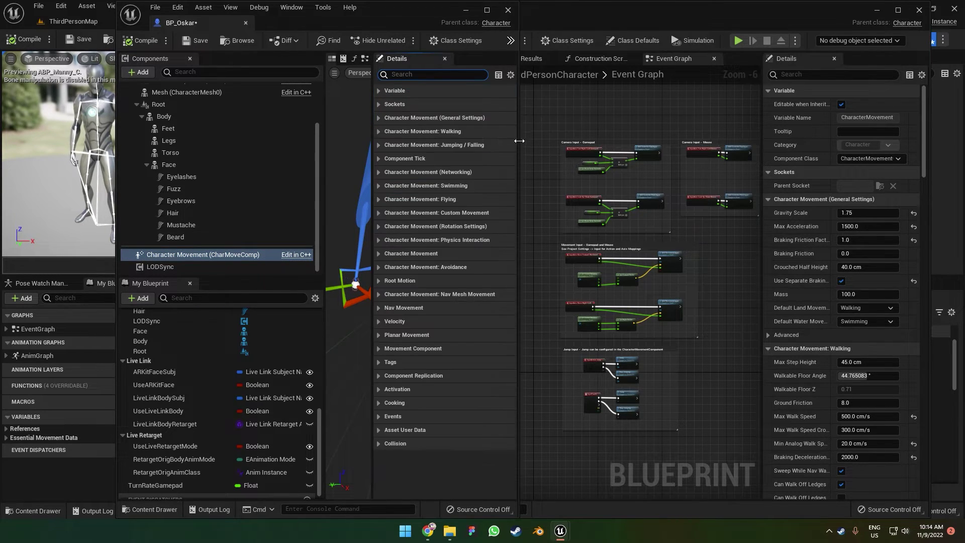
{"action": "left_click_drag", "start_coordinate": [517, 150], "coordinate": [557, 150]}
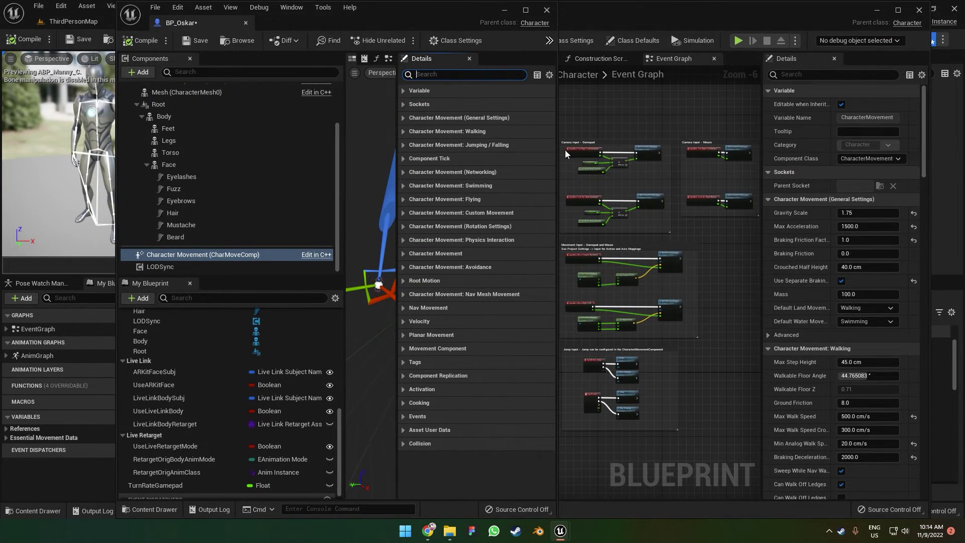
Step: Compare the general, walking and jumping/falling Character Movement settings of BP_Oskar with those of BP_ThirdPersonCharacter
{"action": "left_click", "coordinate": [403, 91]}
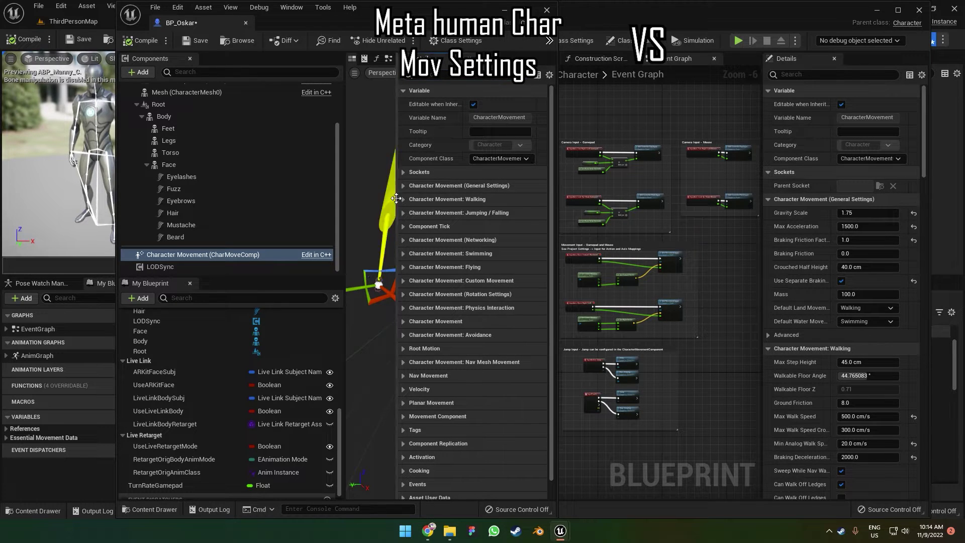
{"action": "left_click", "coordinate": [403, 172]}
{"action": "left_click", "coordinate": [404, 199]}
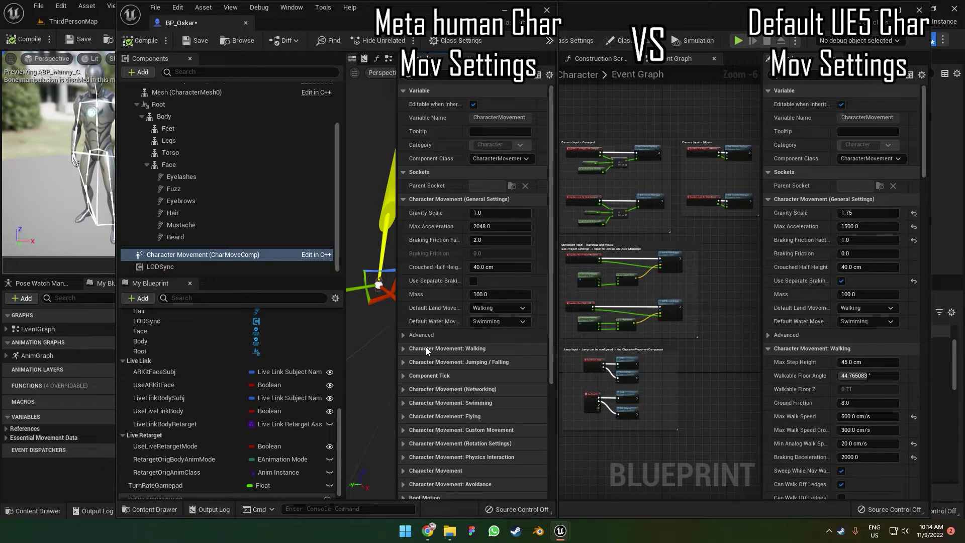
{"action": "left_click", "coordinate": [411, 335]}
{"action": "scroll", "coordinate": [412, 348], "scroll_direction": "down", "scroll_amount": 3}
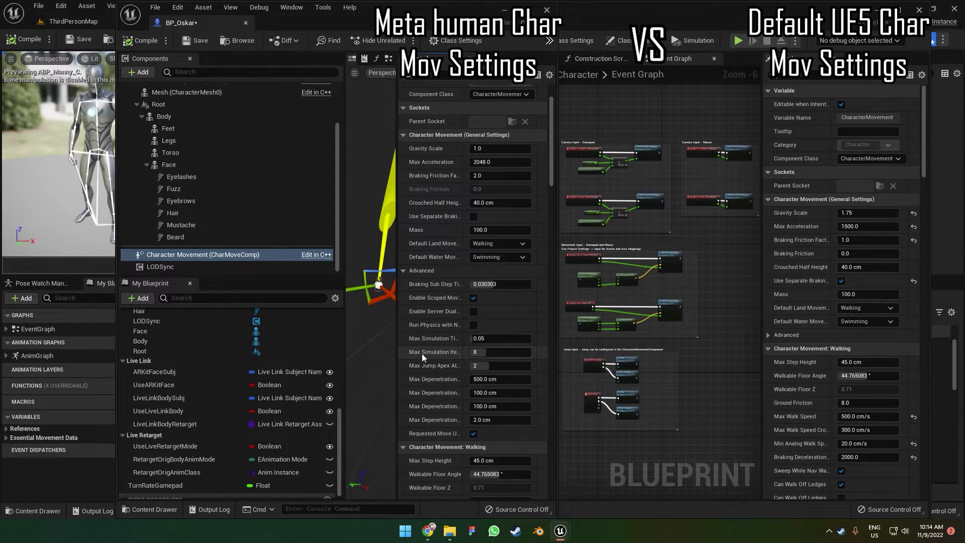
{"action": "left_click", "coordinate": [769, 349]}
{"action": "left_click", "coordinate": [221, 215]}
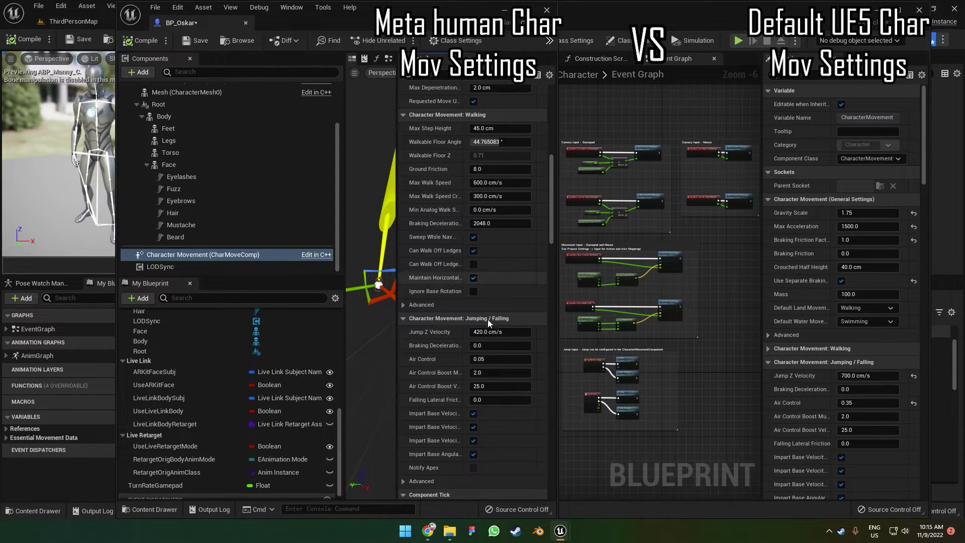
{"action": "scroll", "coordinate": [825, 363], "scroll_direction": "down", "scroll_amount": 3}
{"action": "scroll", "coordinate": [839, 366], "scroll_direction": "down", "scroll_amount": 1}
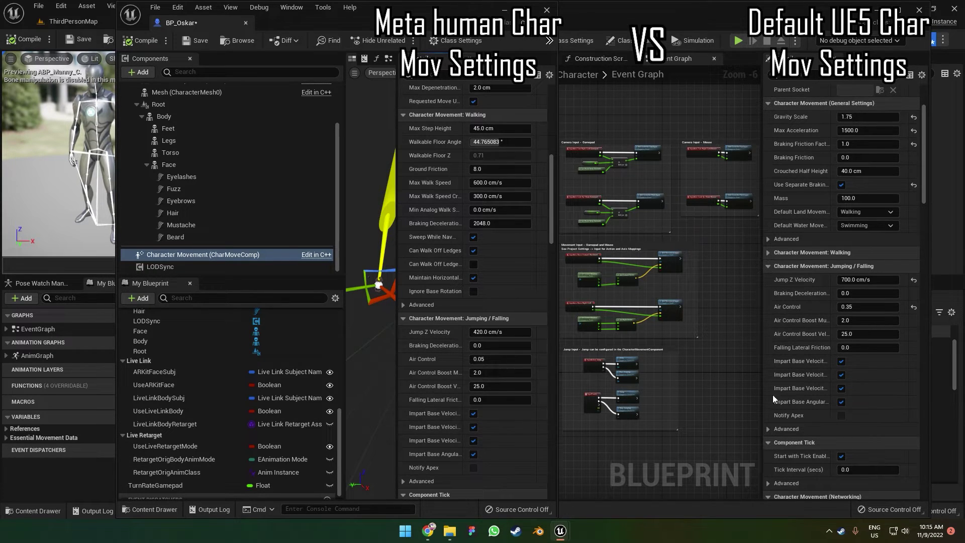
{"action": "scroll", "coordinate": [825, 389], "scroll_direction": "down", "scroll_amount": 1}
{"action": "scroll", "coordinate": [546, 403], "scroll_direction": "down", "scroll_amount": 2}
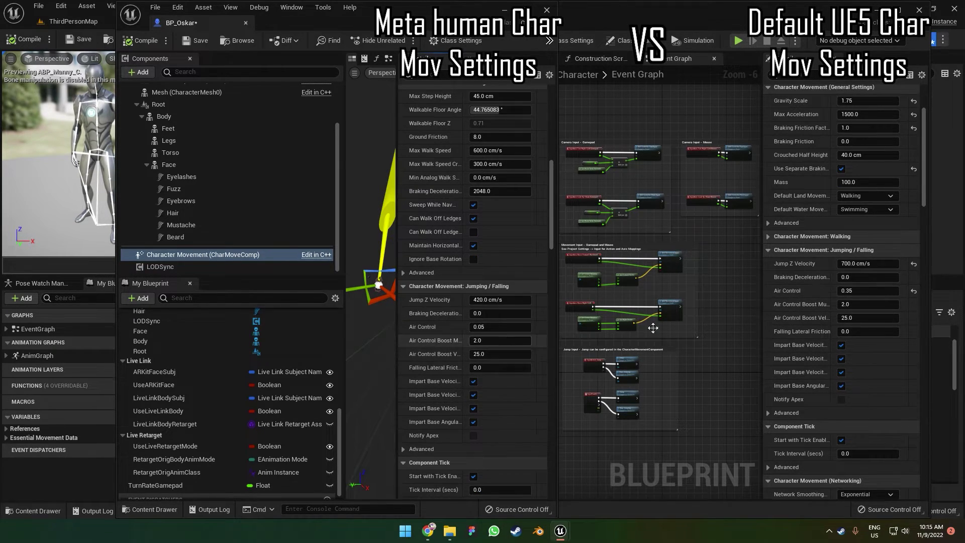
Step: Copy the Air Control value 0.35 from BP_ThirdPersonCharacter into BP_Oskar's jumping/falling settings
{"action": "left_click", "coordinate": [877, 290]}
{"action": "key", "text": "ctrl+c"}
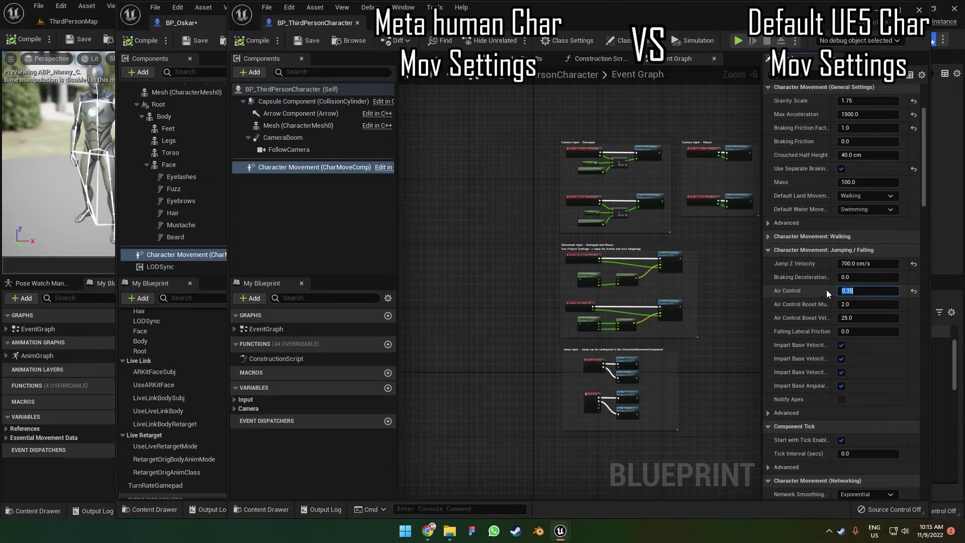
{"action": "key", "text": "alt+Tab"}
{"action": "left_click", "coordinate": [514, 330]}
{"action": "key", "text": "ctrl+v"}
{"action": "key", "text": "Return"}
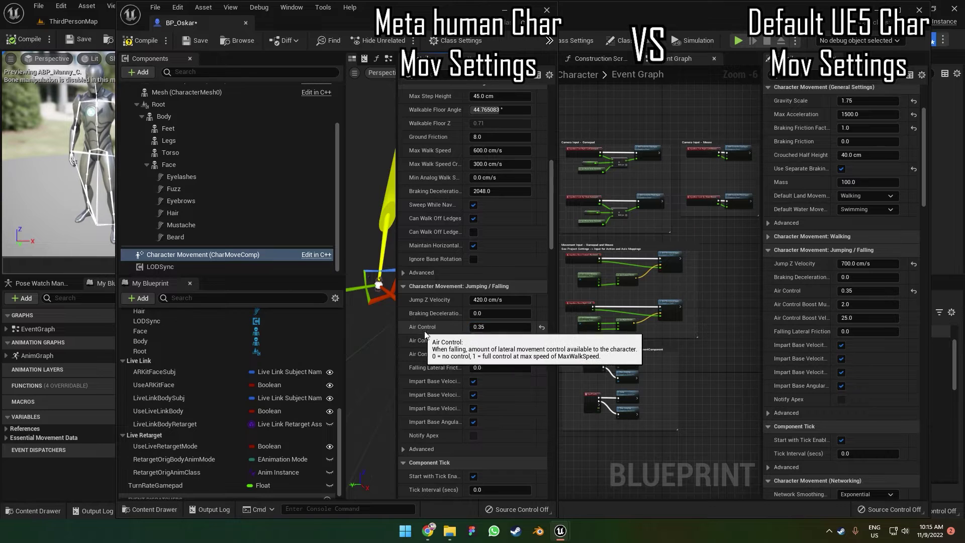
Step: Maximize the BP_Oskar window and enlarge its viewport by narrowing the component list and the details area
{"action": "scroll", "coordinate": [440, 325], "scroll_direction": "down", "scroll_amount": 20}
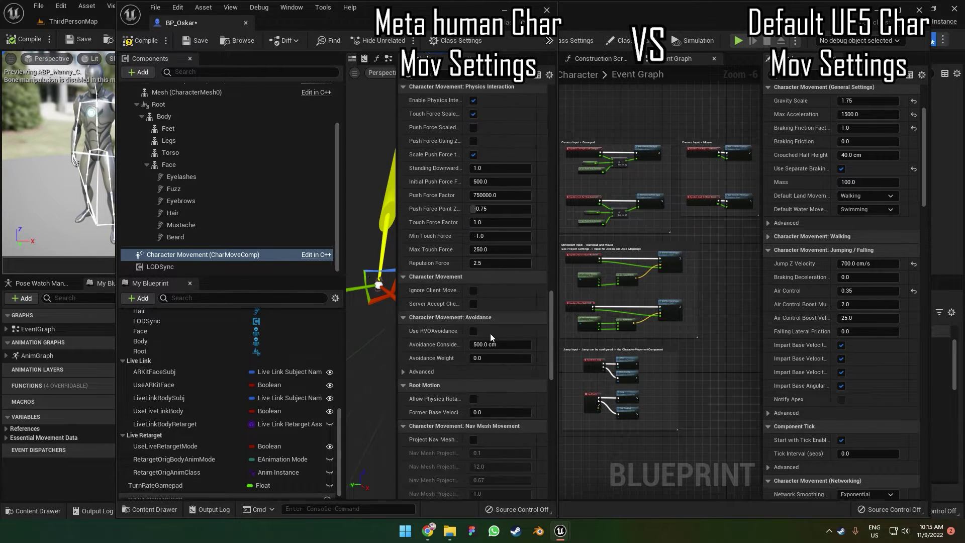
{"action": "mouse_move", "coordinate": [556, 329]}
{"action": "left_mouse_down"}
{"action": "mouse_move", "coordinate": [552, 408]}
{"action": "mouse_move", "coordinate": [552, 323]}
{"action": "left_mouse_up"}
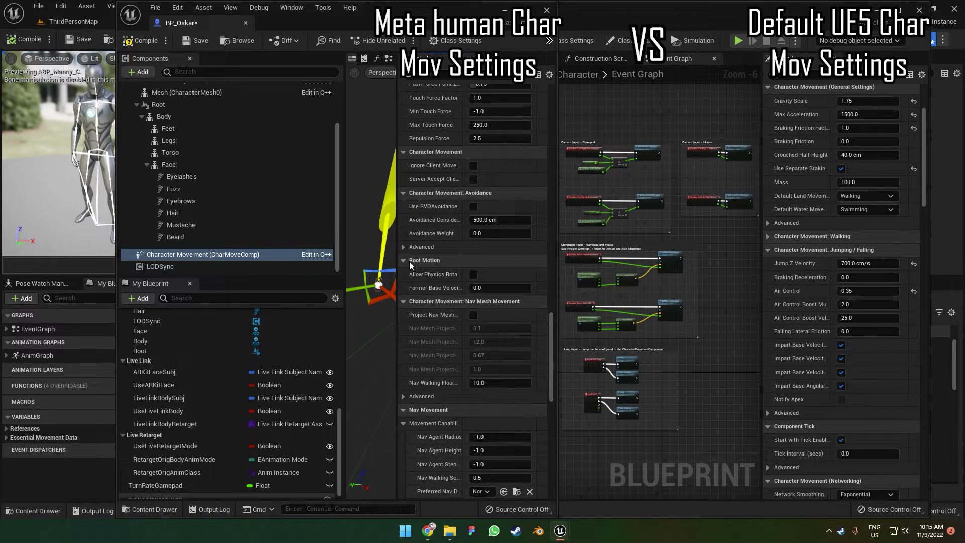
{"action": "left_click", "coordinate": [523, 15]}
{"action": "left_click_drag", "start_coordinate": [499, 167], "coordinate": [134, 168]}
{"action": "left_click_drag", "start_coordinate": [659, 143], "coordinate": [827, 148]}
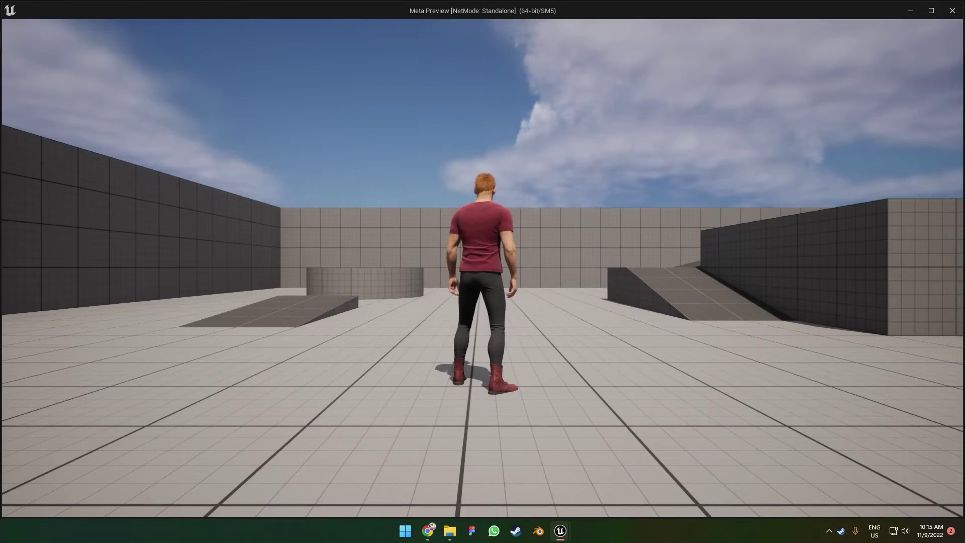
Step: Test the Oskar character in the standalone preview by running forward to the ramp and jumping repeatedly
{"action": "key", "text": "w"}
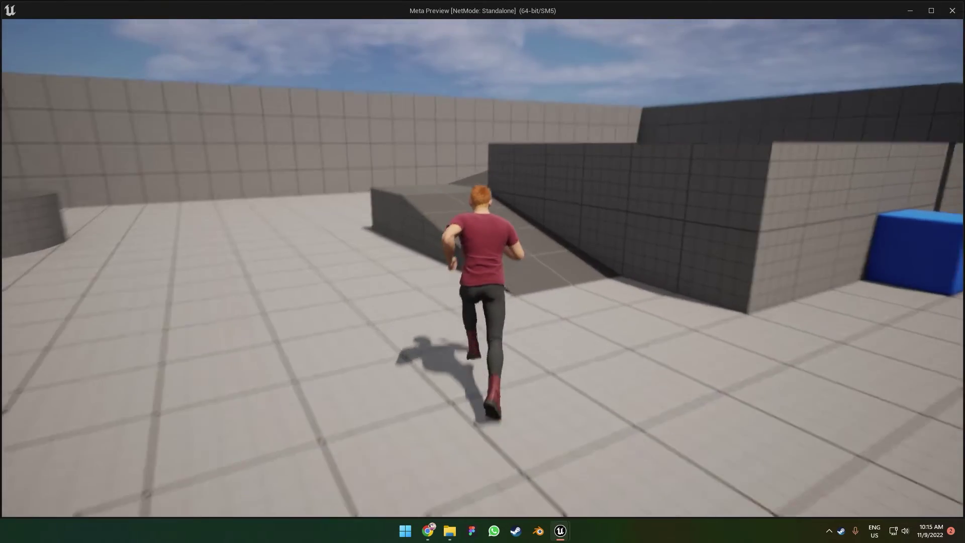
{"action": "key", "text": "space"}
{"action": "key", "text": "space"}
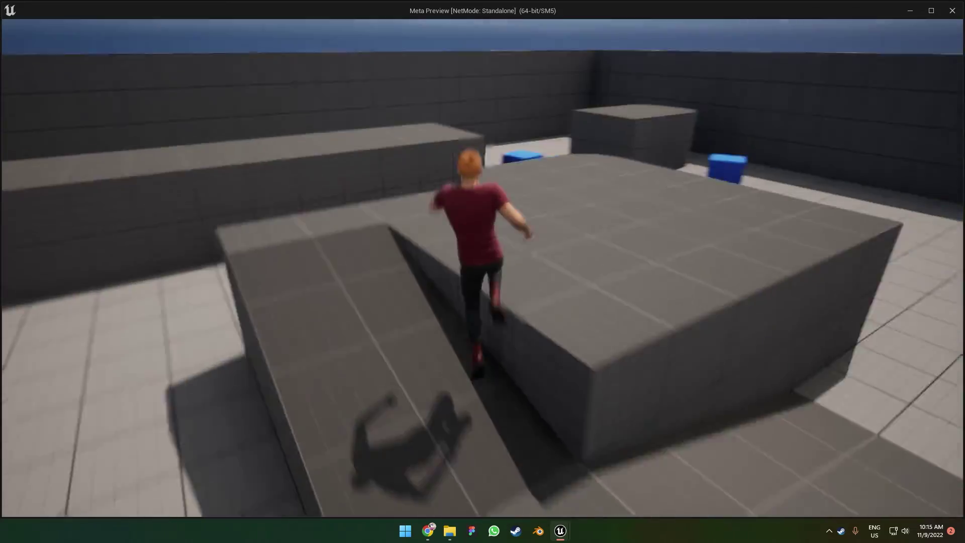
{"action": "key", "text": "space"}
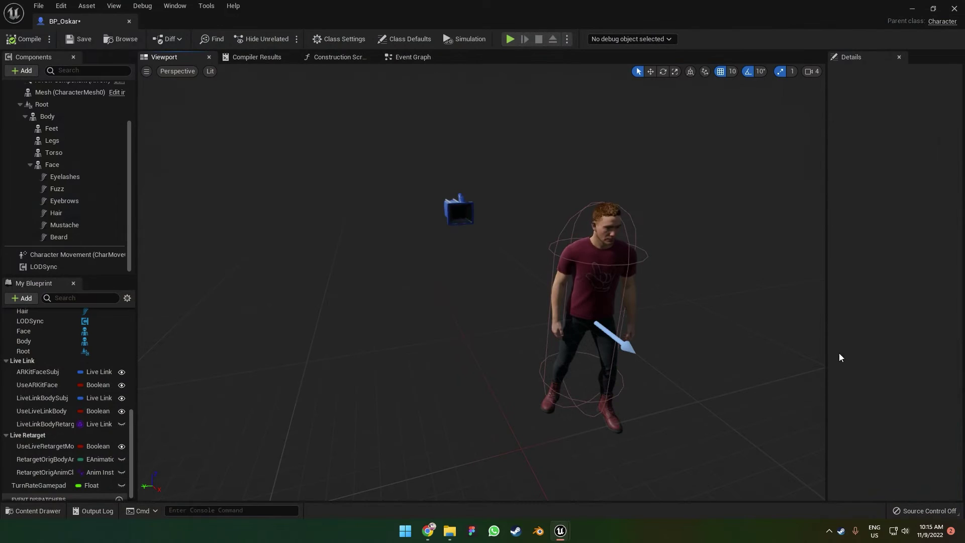
{"action": "key", "text": "s"}
{"action": "mouse_move", "coordinate": [724, 332]}
{"action": "right_mouse_down"}
{"action": "mouse_move", "coordinate": [749, 335]}
{"action": "mouse_move", "coordinate": [726, 342]}
{"action": "right_mouse_up"}
{"action": "key", "text": "d"}
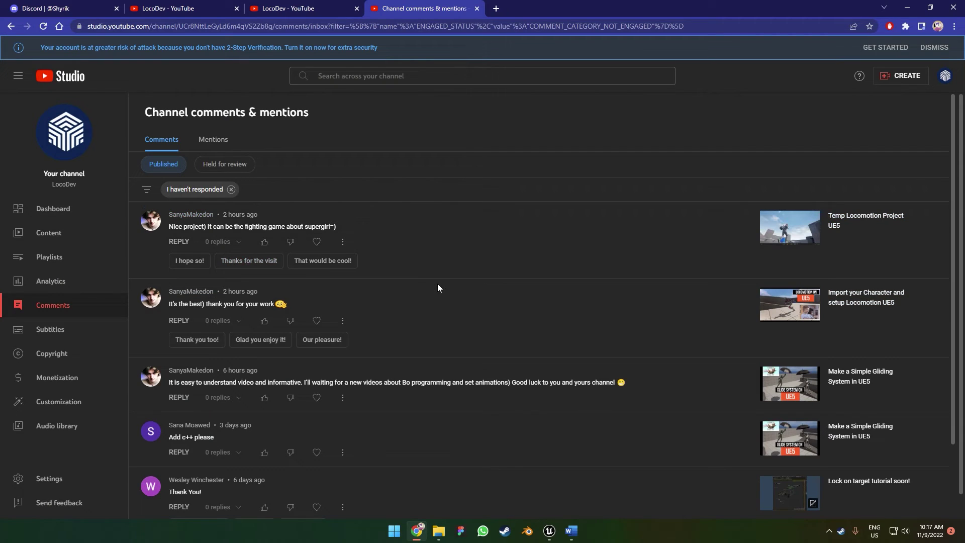
Step: Switch to YouTube Studio in the browser and look through the channel's mentions and unanswered published comments
{"action": "scroll", "coordinate": [441, 282], "scroll_direction": "down", "scroll_amount": 1}
{"action": "scroll", "coordinate": [396, 411], "scroll_direction": "up", "scroll_amount": 1}
{"action": "left_click", "coordinate": [210, 142]}
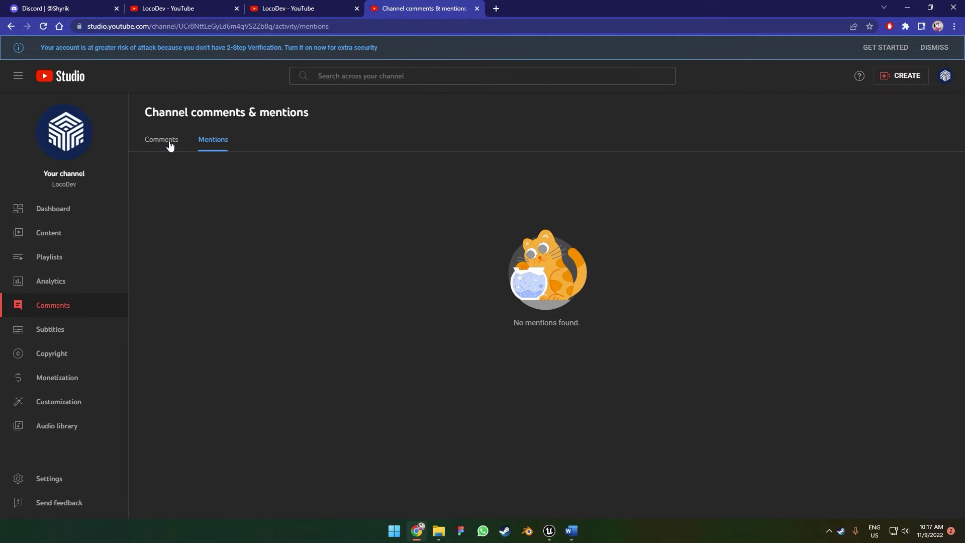
{"action": "left_click", "coordinate": [170, 146]}
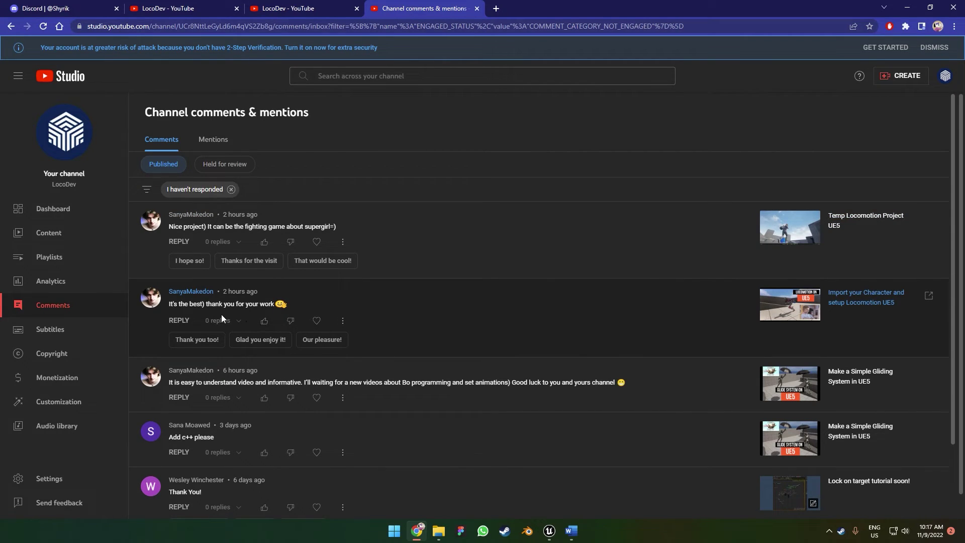
{"action": "scroll", "coordinate": [392, 315], "scroll_direction": "down", "scroll_amount": 3}
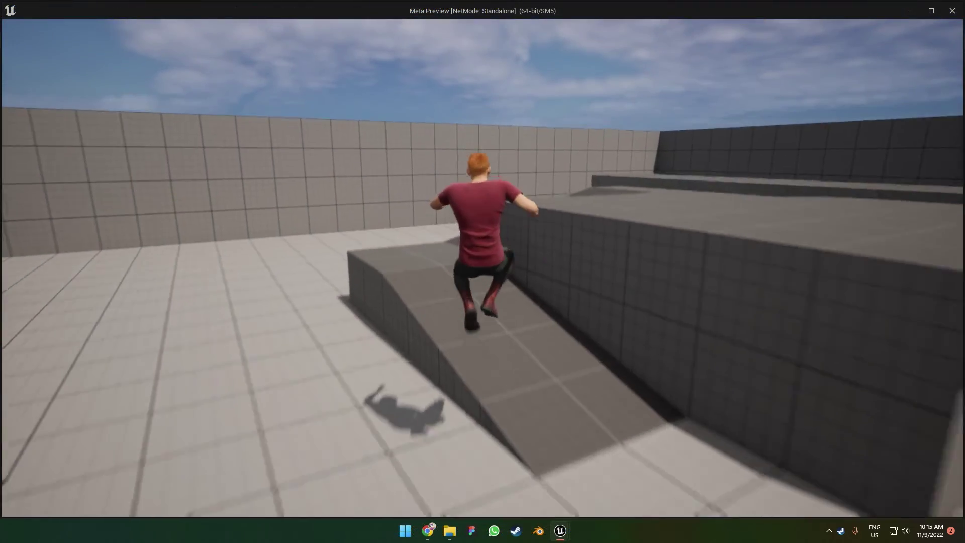
Step: Run the Oskar character up the ramp in the standalone preview and jump towards the raised platform
{"action": "key", "text": "w"}
{"action": "key", "text": "space"}
{"action": "key", "text": "space"}
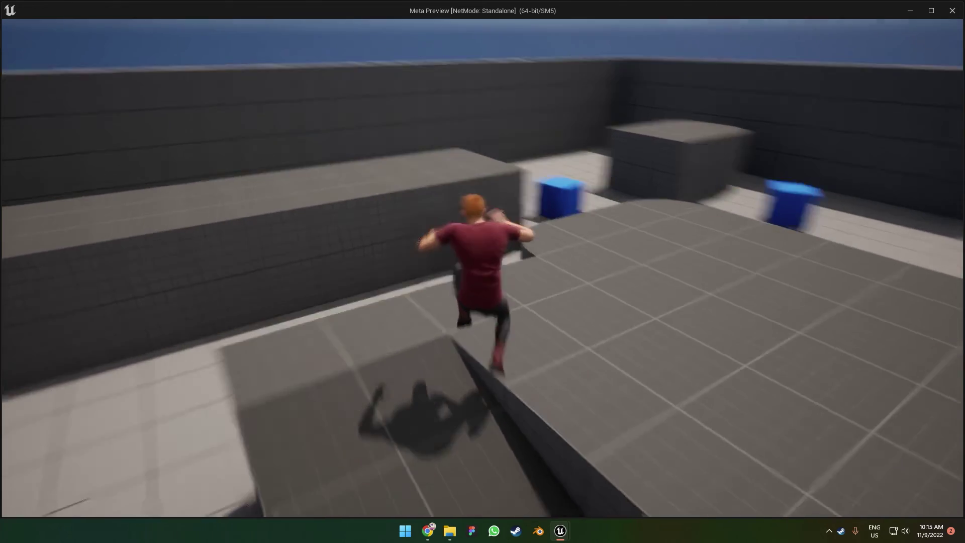